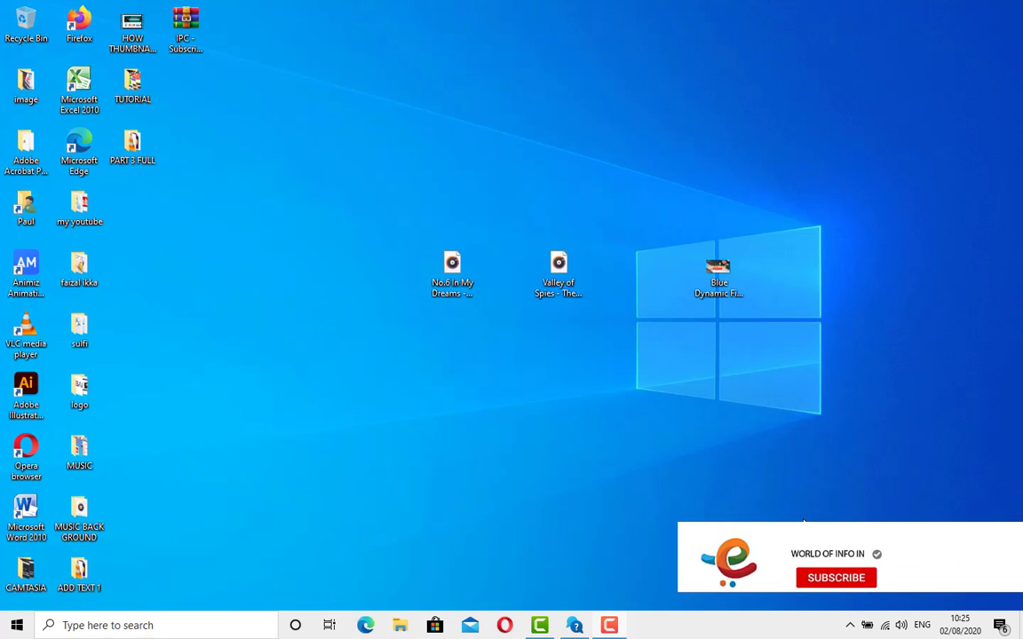
Switch to Camtasia and browse the Intros folder in the Camtasia 2019 library
click(539, 626)
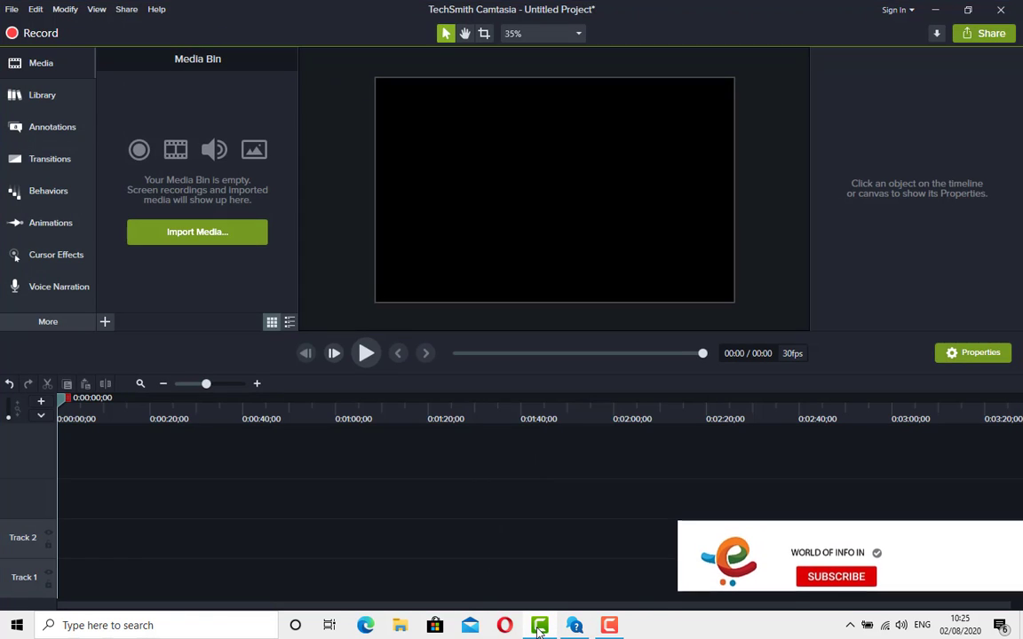
click(42, 97)
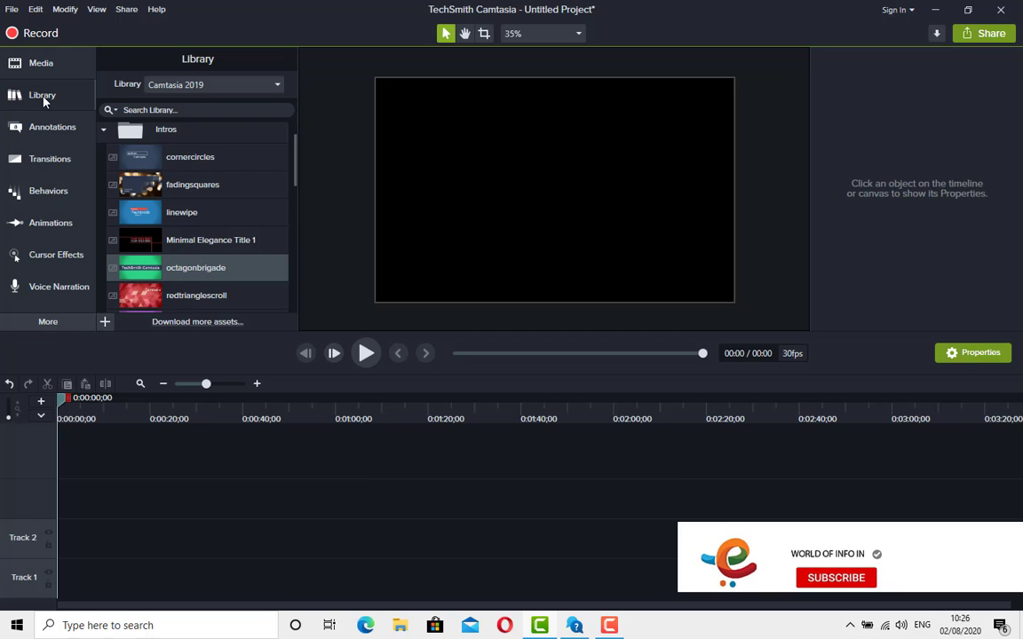
scroll(173, 147, up, 2)
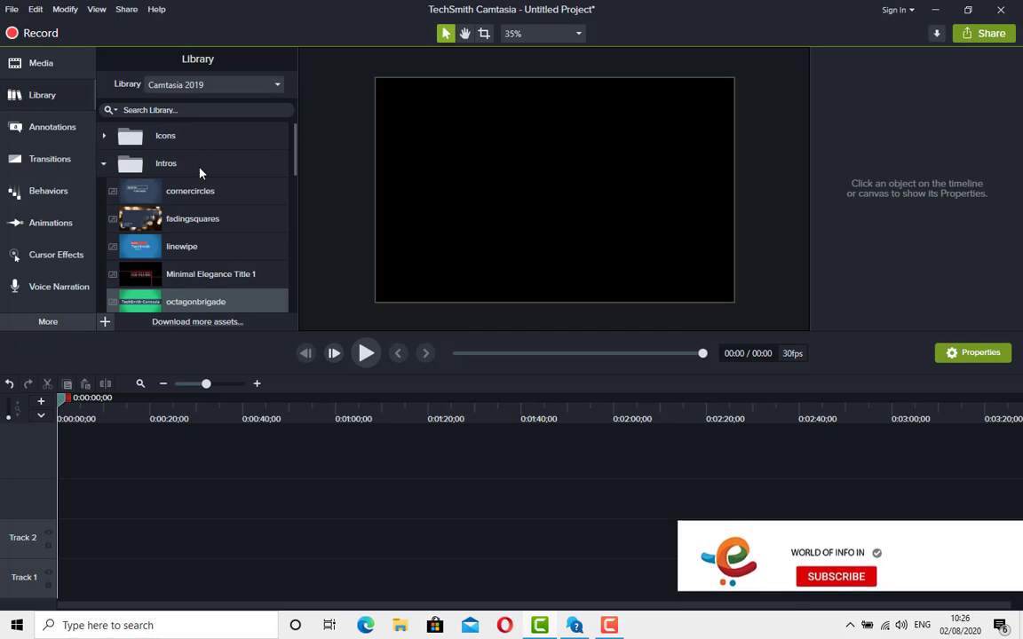
scroll(201, 173, down, 8)
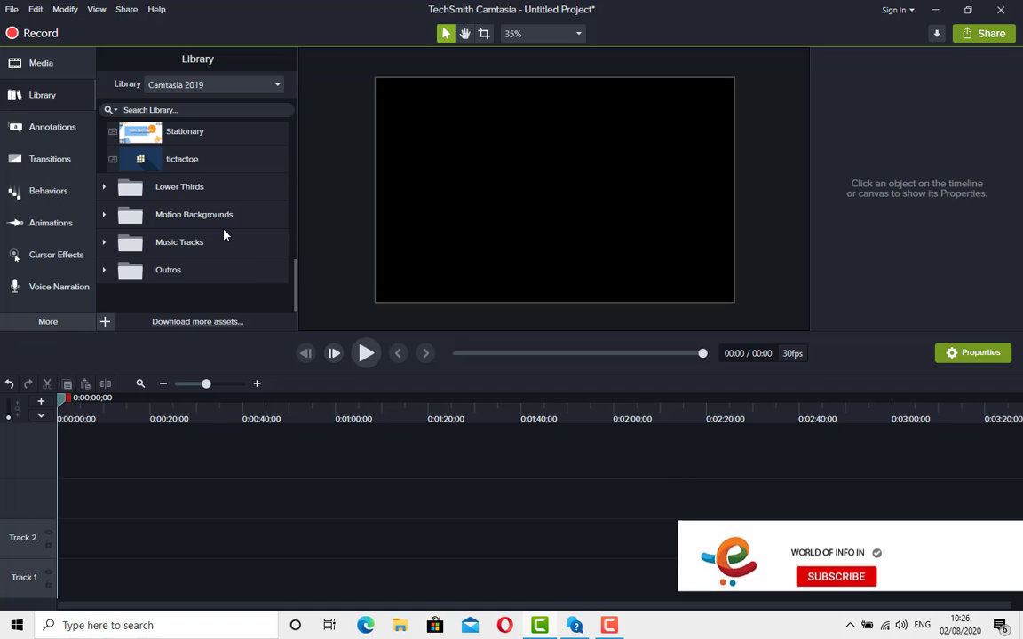
scroll(224, 236, up, 5)
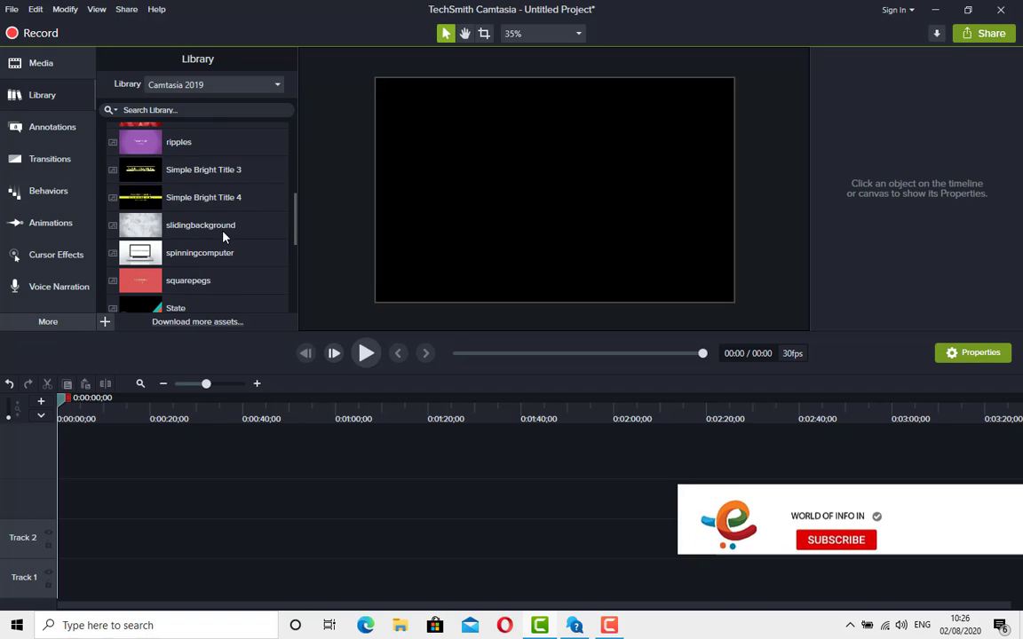
scroll(224, 236, up, 6)
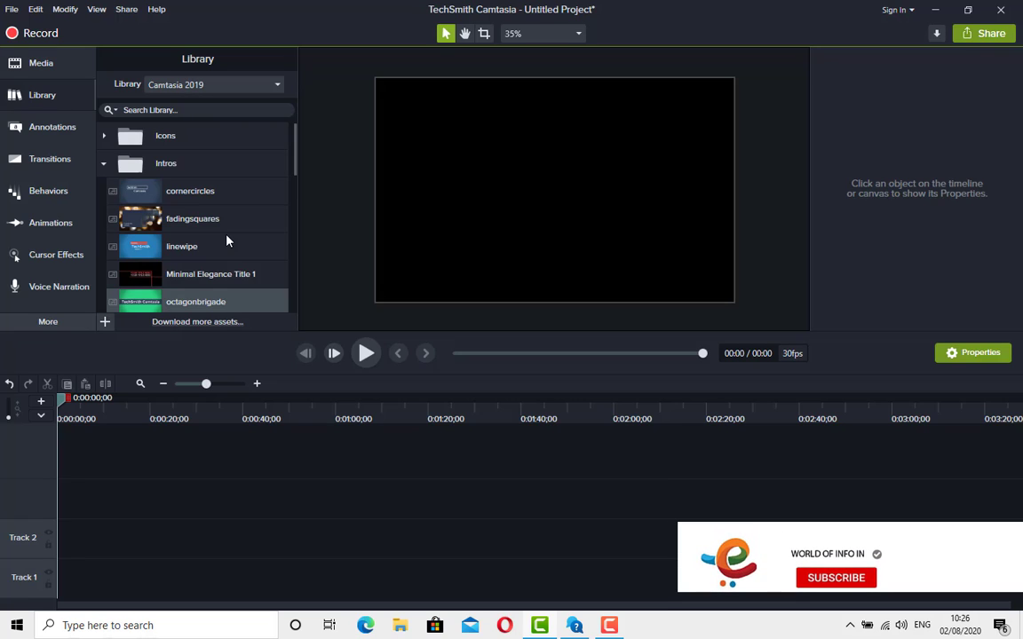
click(180, 167)
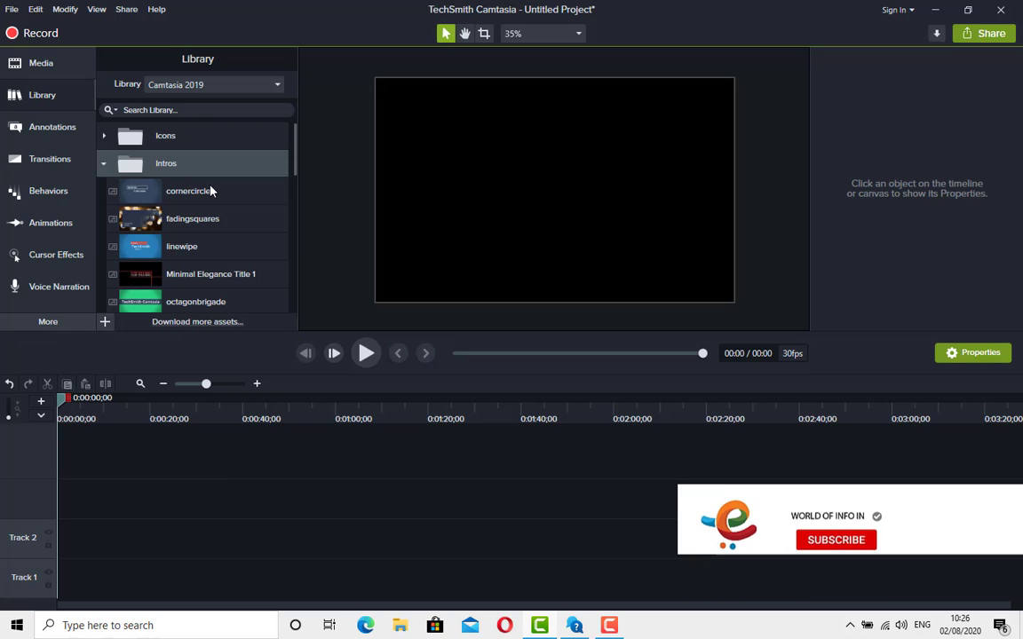
Preview the linewipe intro from the library and close the preview
click(216, 248)
double_click(215, 248)
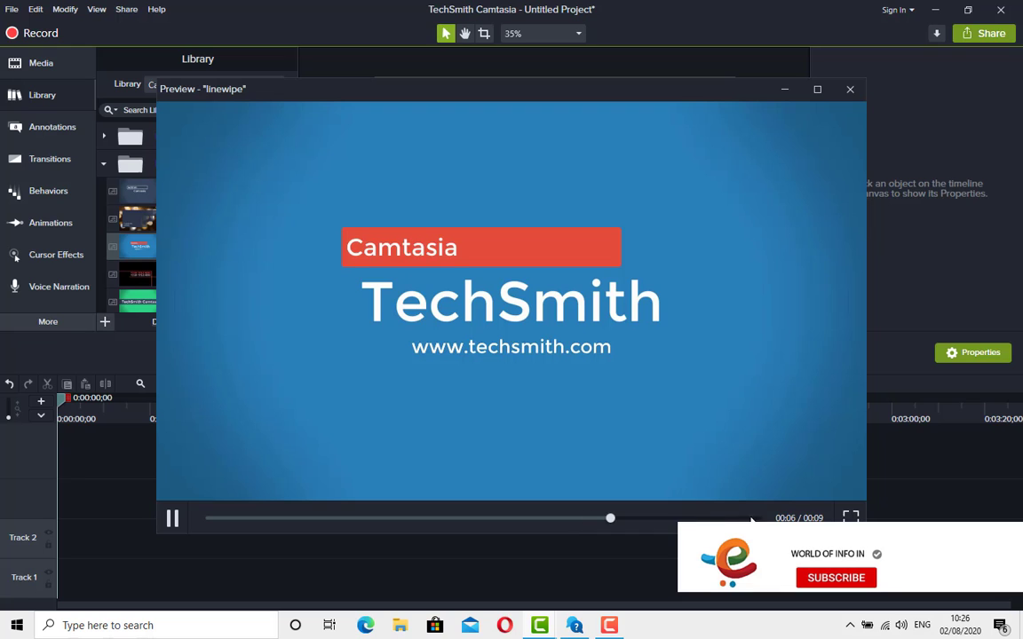
click(850, 88)
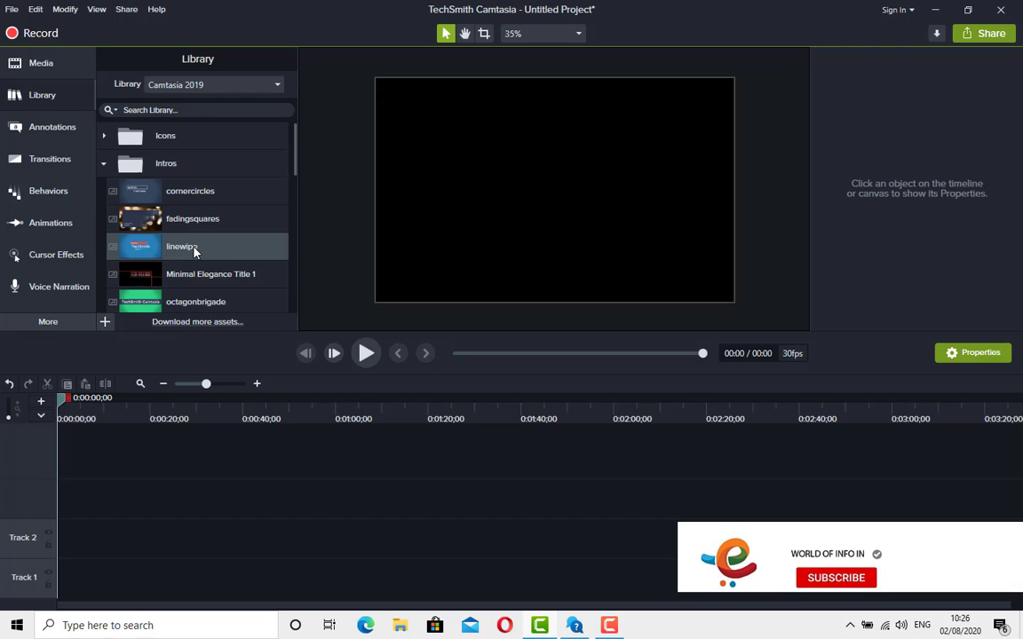
Add the linewipe intro at the start of Track 1 and open its group to show the individual elements
drag(194, 252, 147, 460)
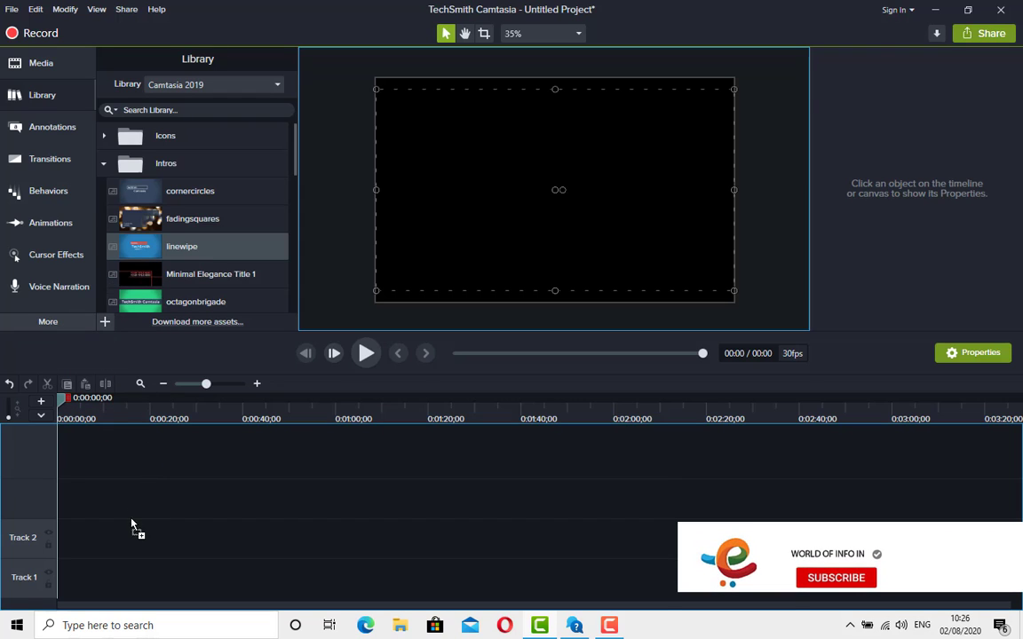
drag(131, 524, 50, 593)
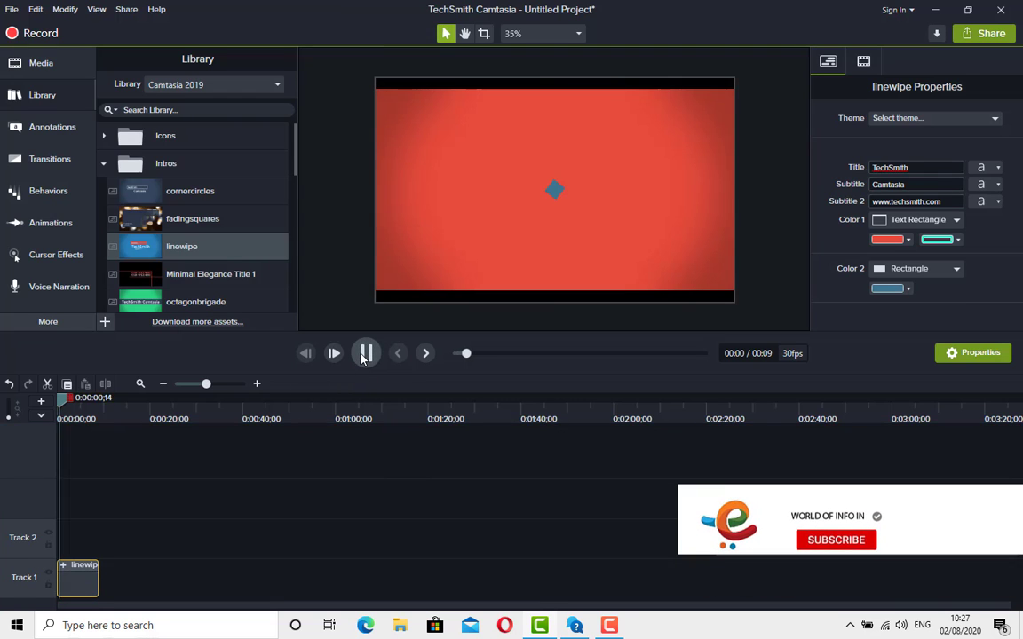
key(space)
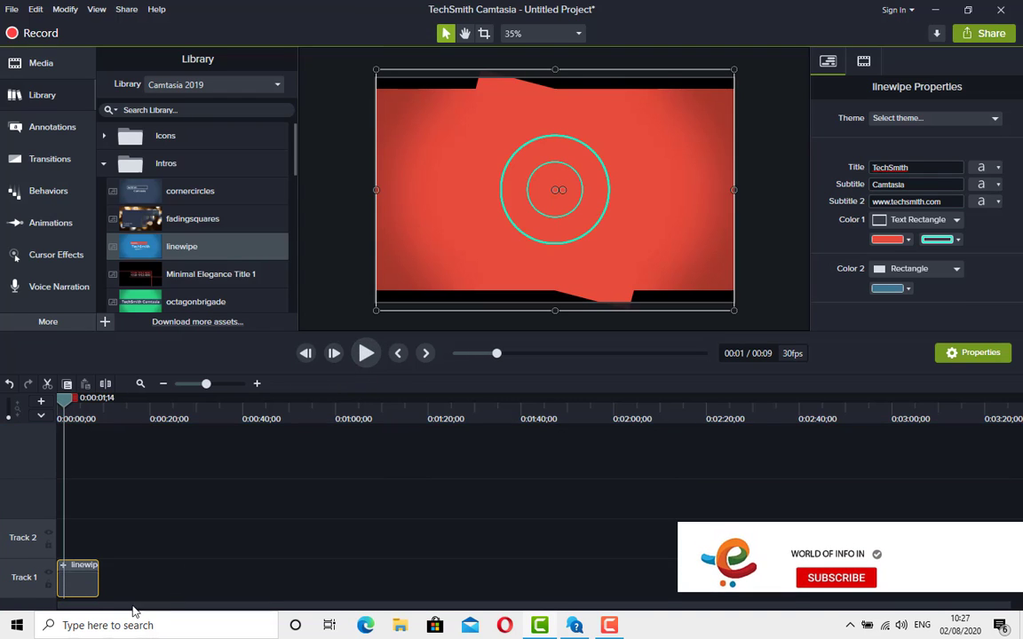
right_click(77, 586)
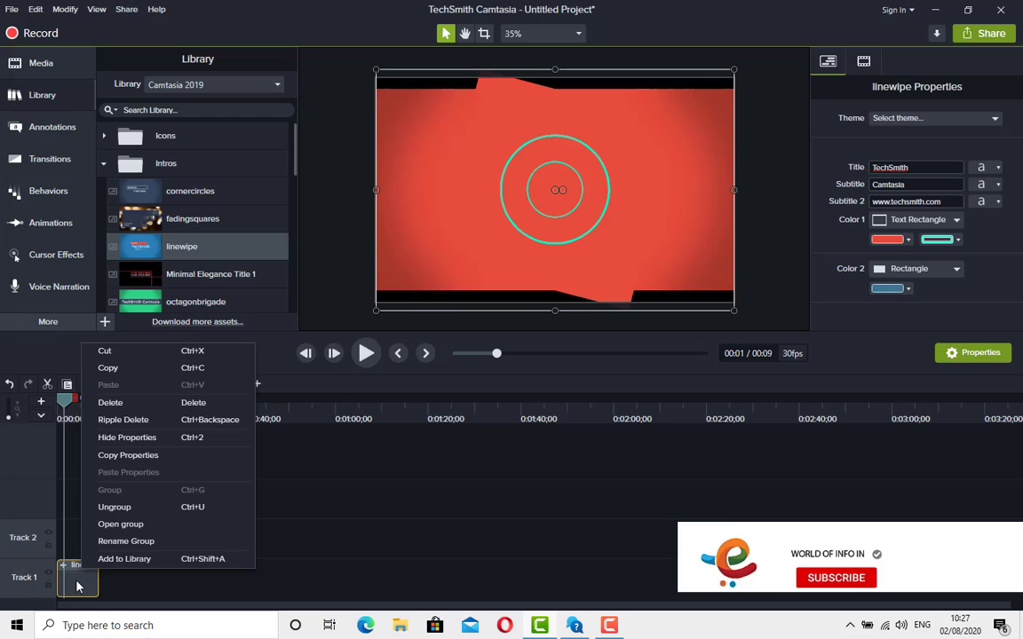
click(133, 526)
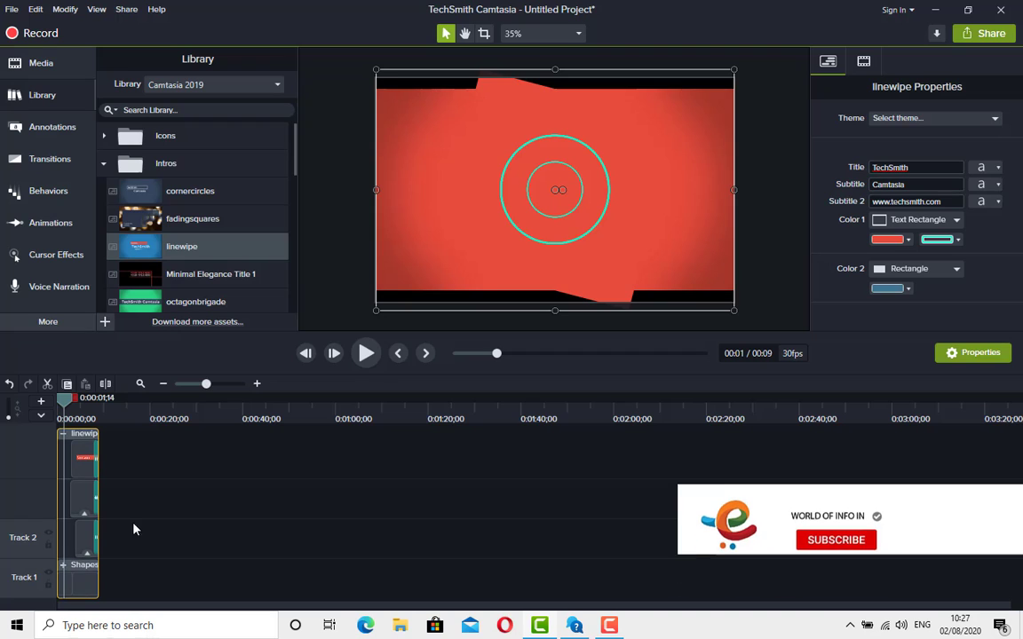
Replace the intro's large TechSmith title with the text "ECAMBIAR"
click(90, 548)
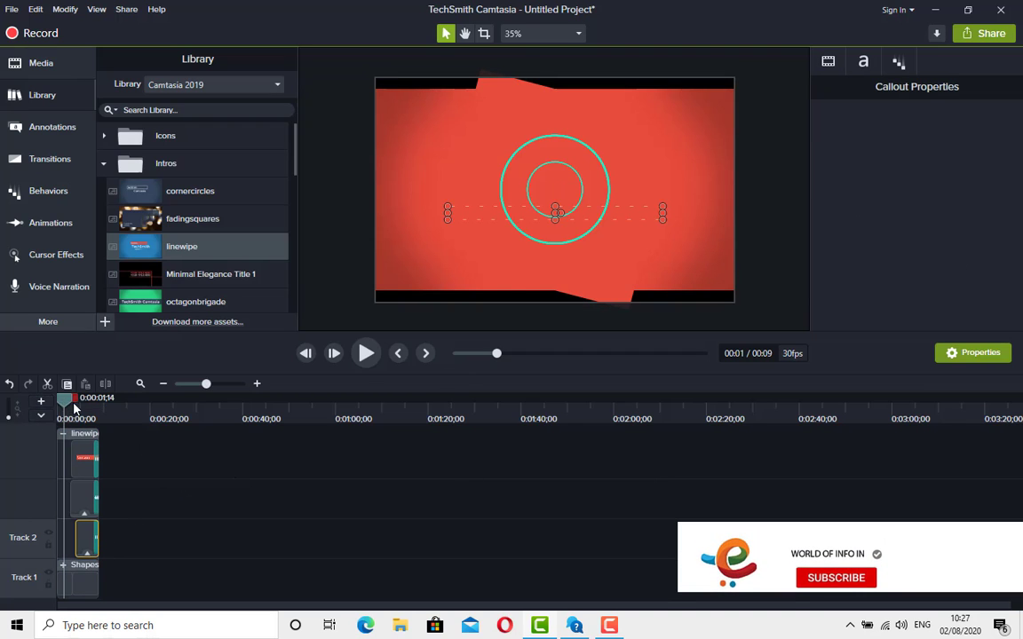
drag(74, 406, 99, 407)
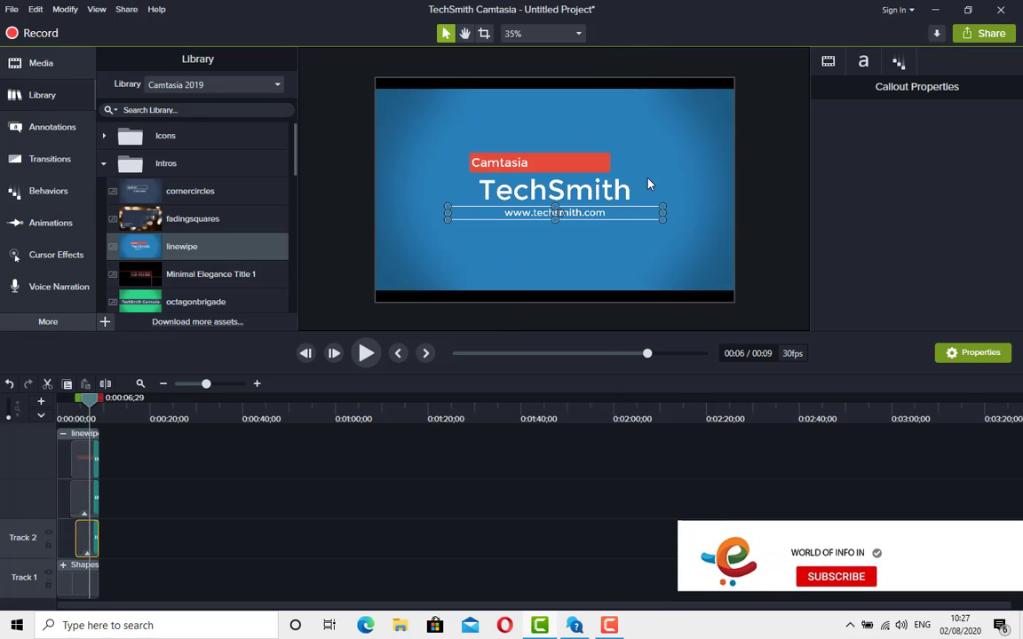
click(636, 189)
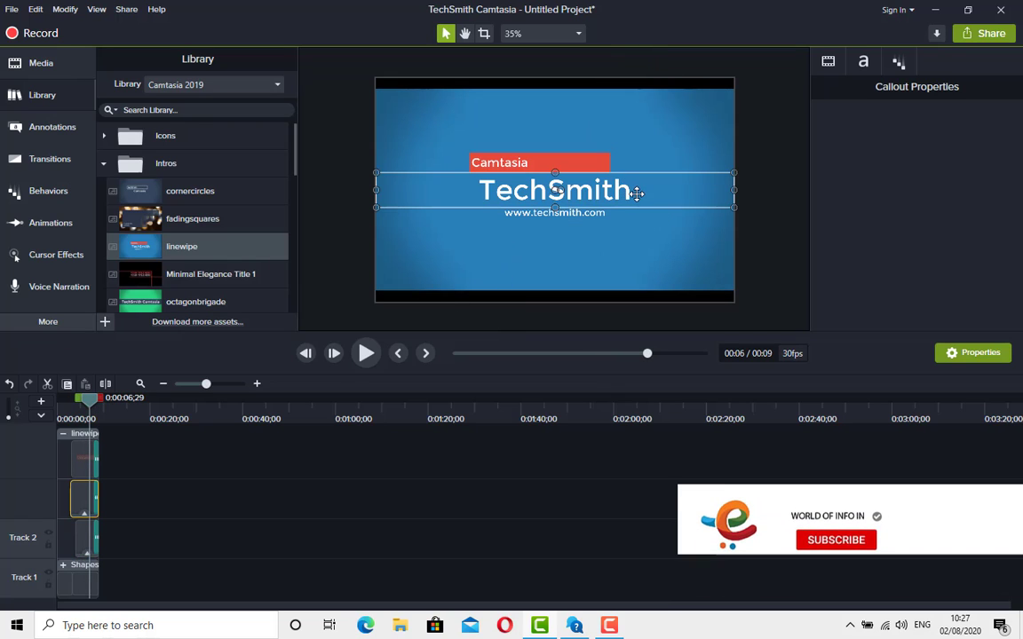
double_click(636, 191)
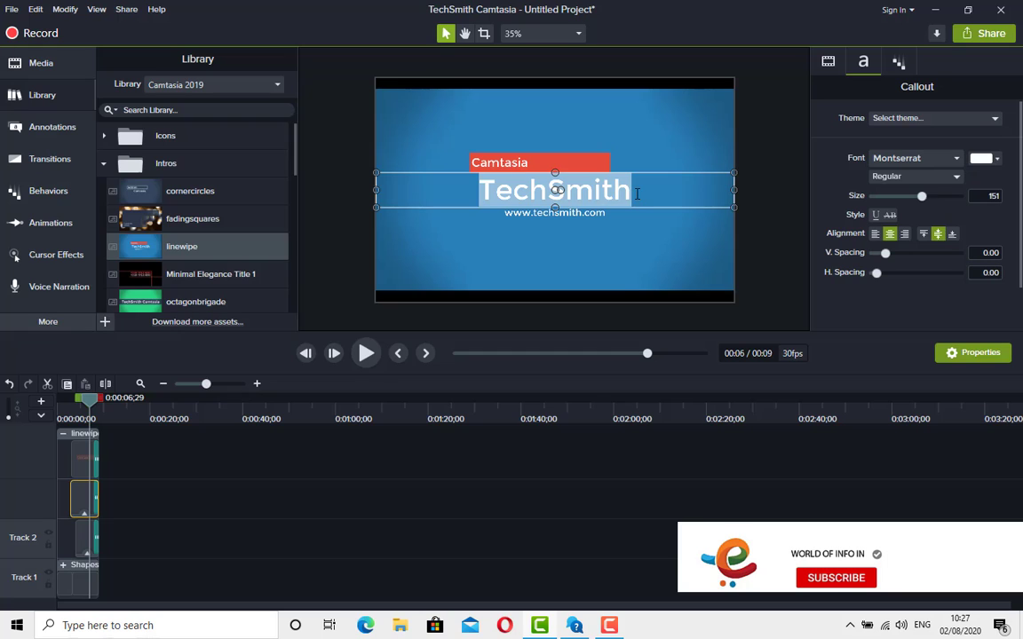
key(Delete)
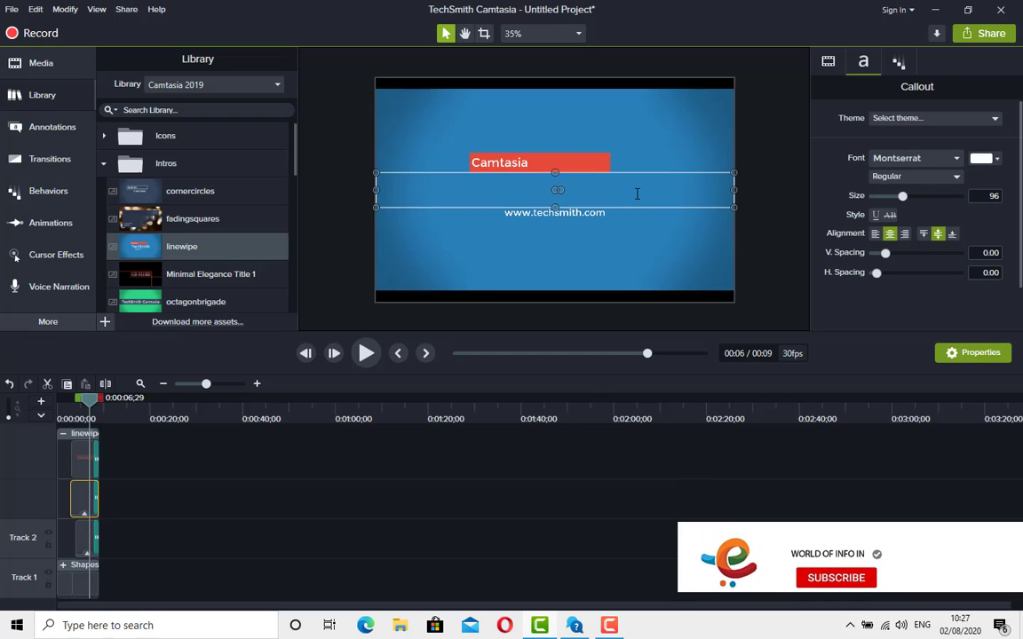
text(ECA)
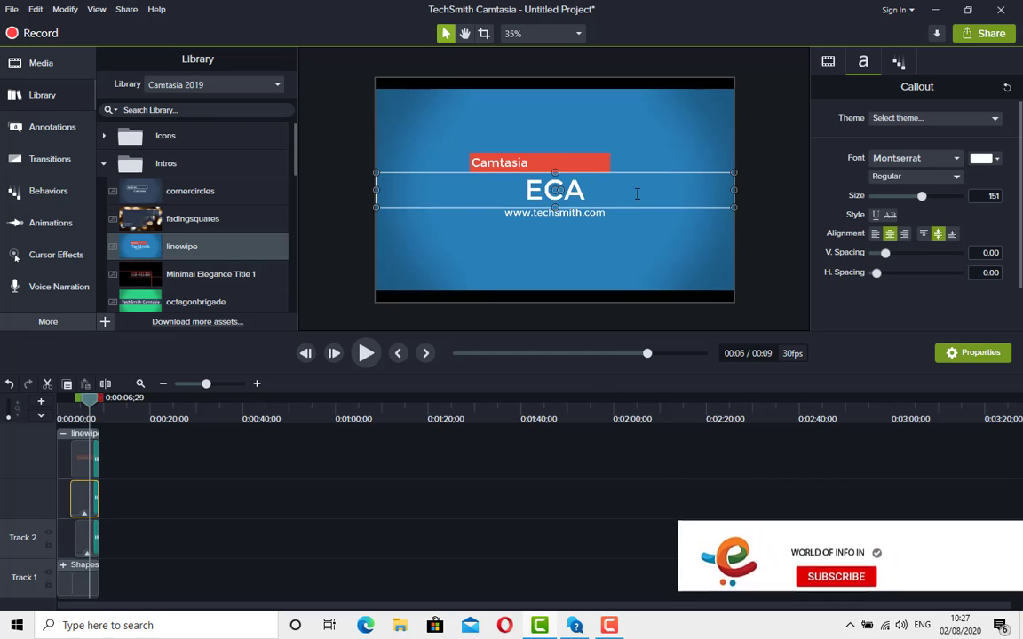
text(MBIAR)
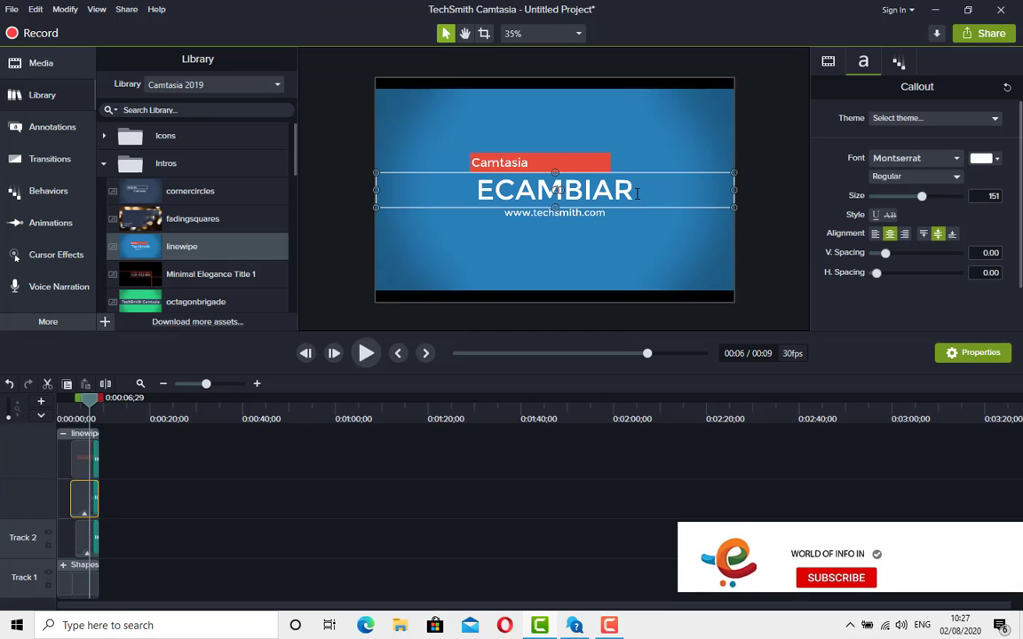
click(606, 212)
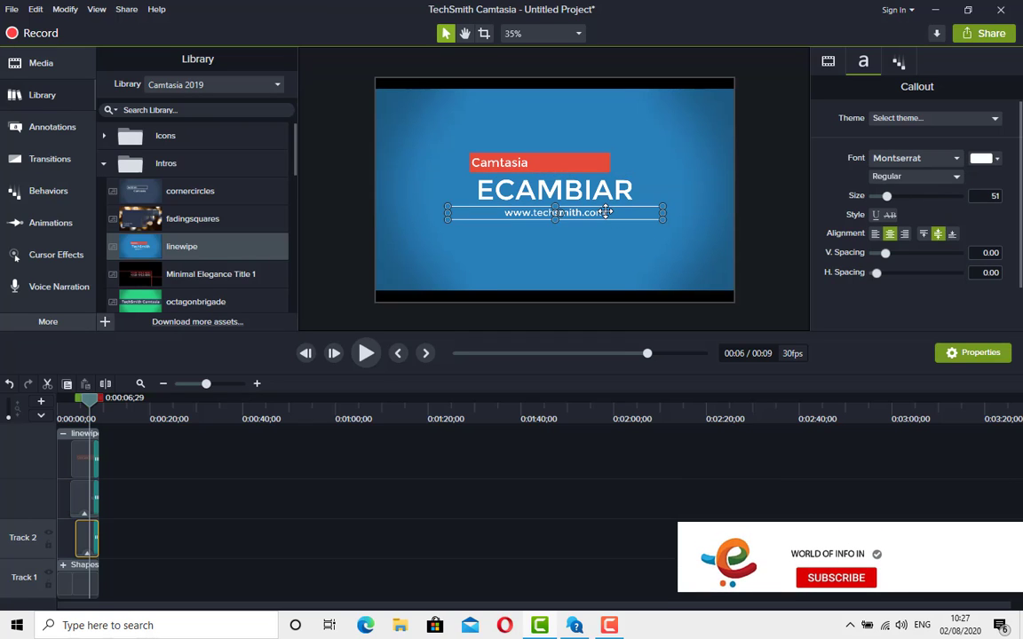
key(ctrl+a)
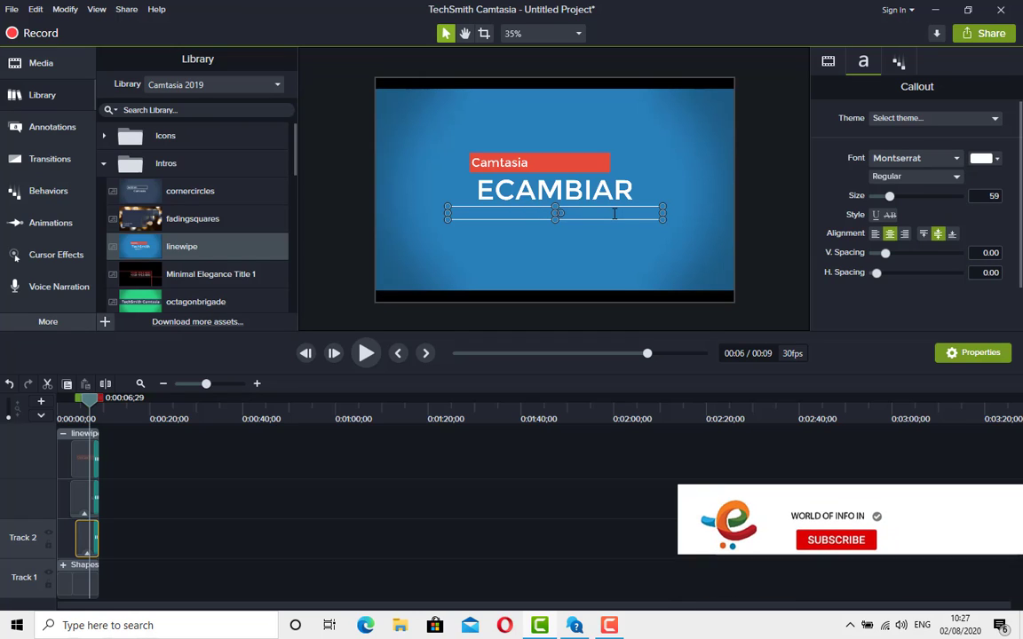
text(WWW.)
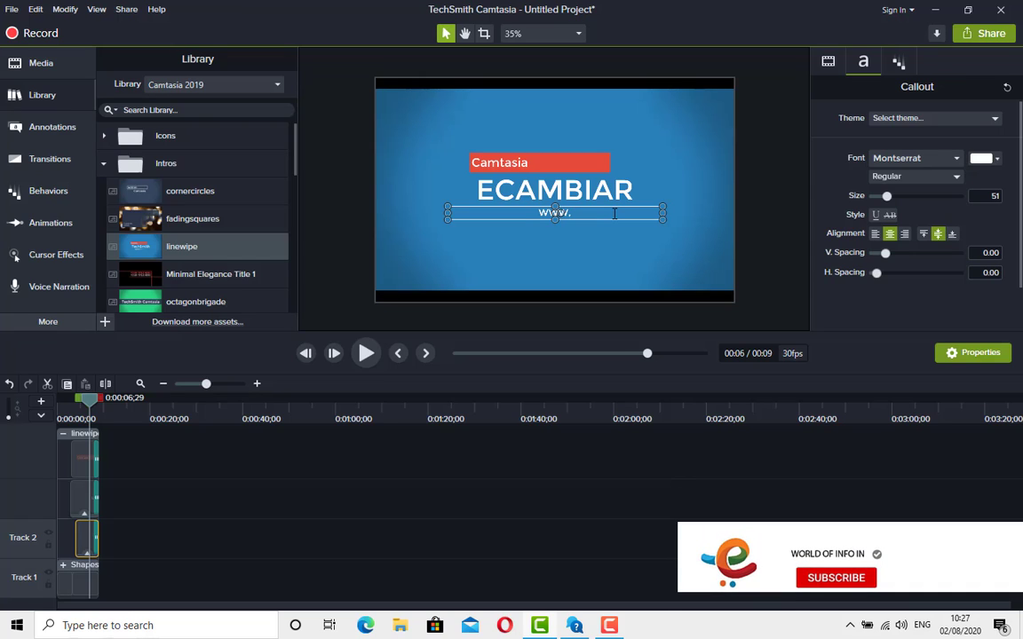
text(ECAMB)
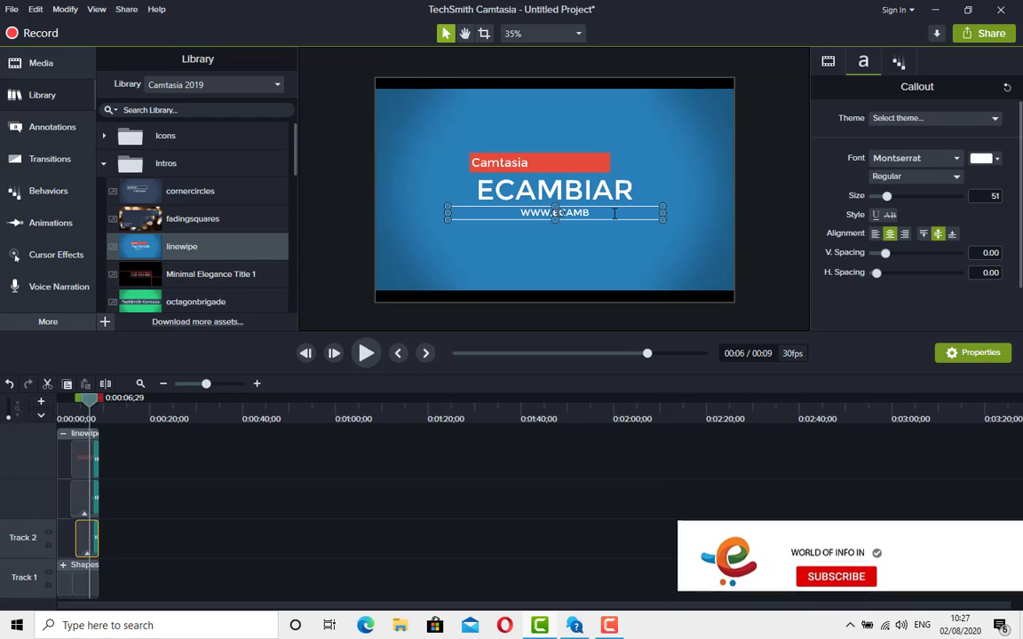
text(IAR)
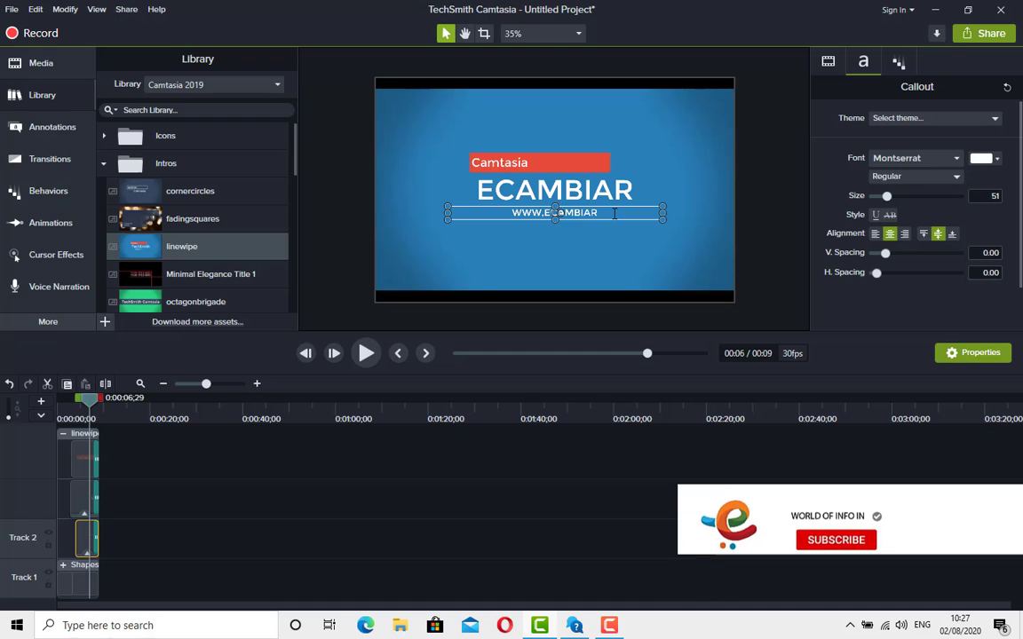
text(,C)
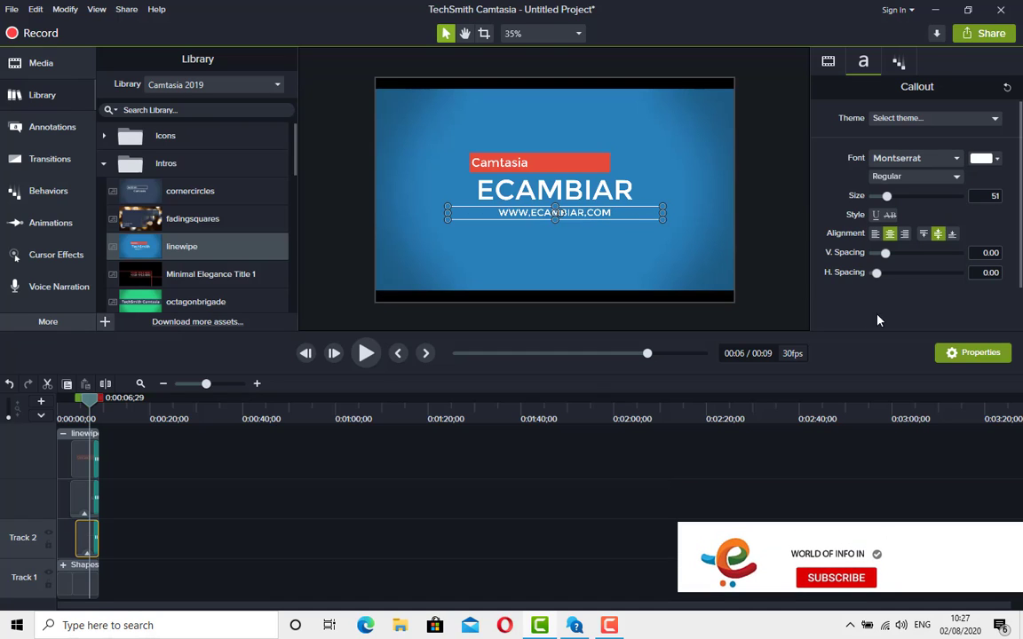
Centre the Camtasia text horizontally within its red rectangle
click(585, 191)
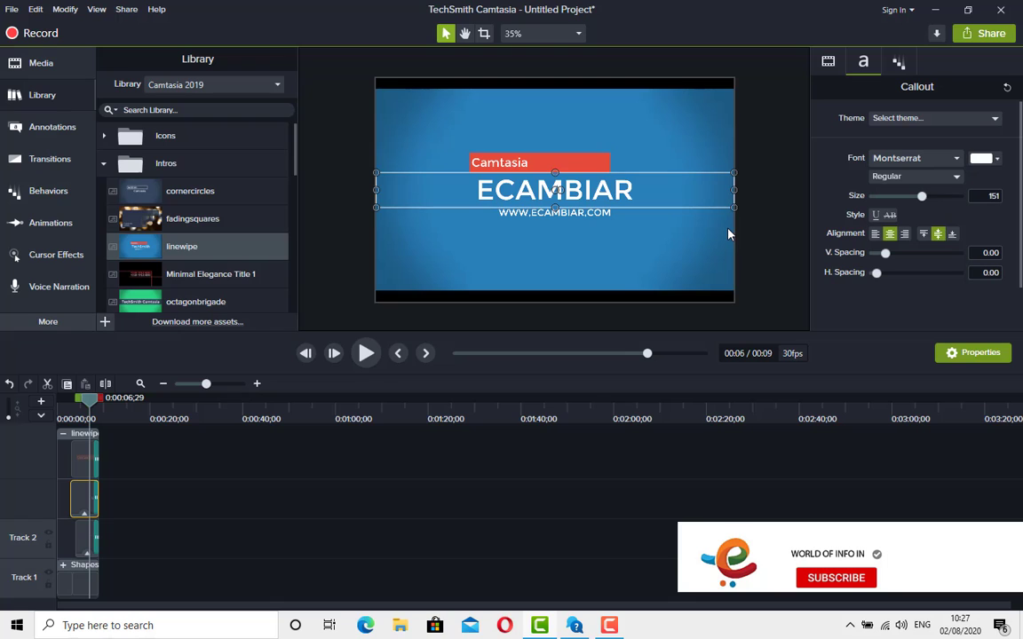
click(532, 162)
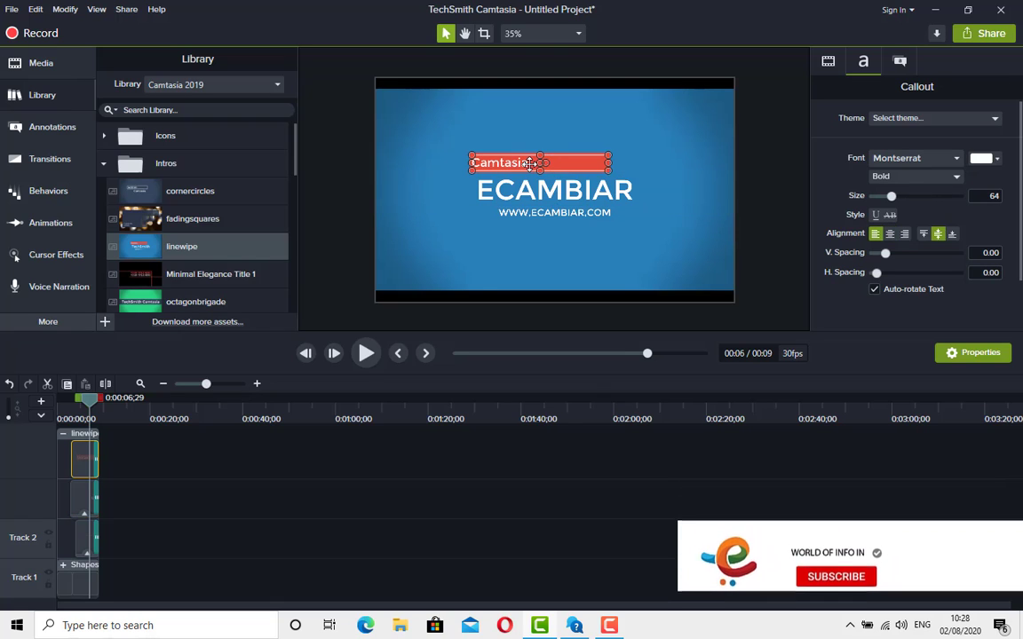
double_click(541, 161)
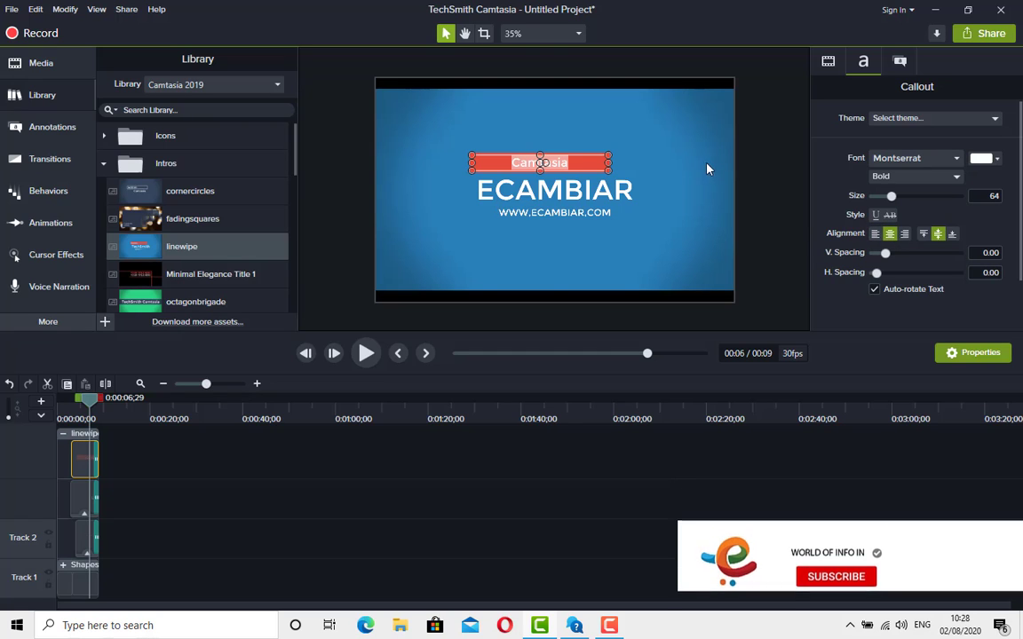
click(676, 160)
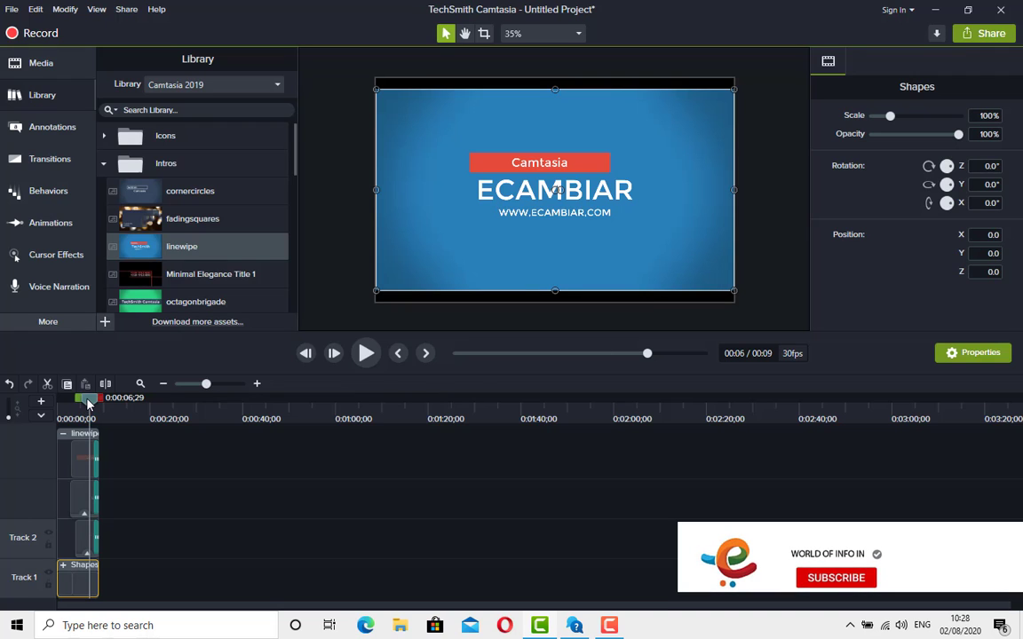
Play the edited intro from the beginning of the timeline to check it
drag(47, 414, 44, 415)
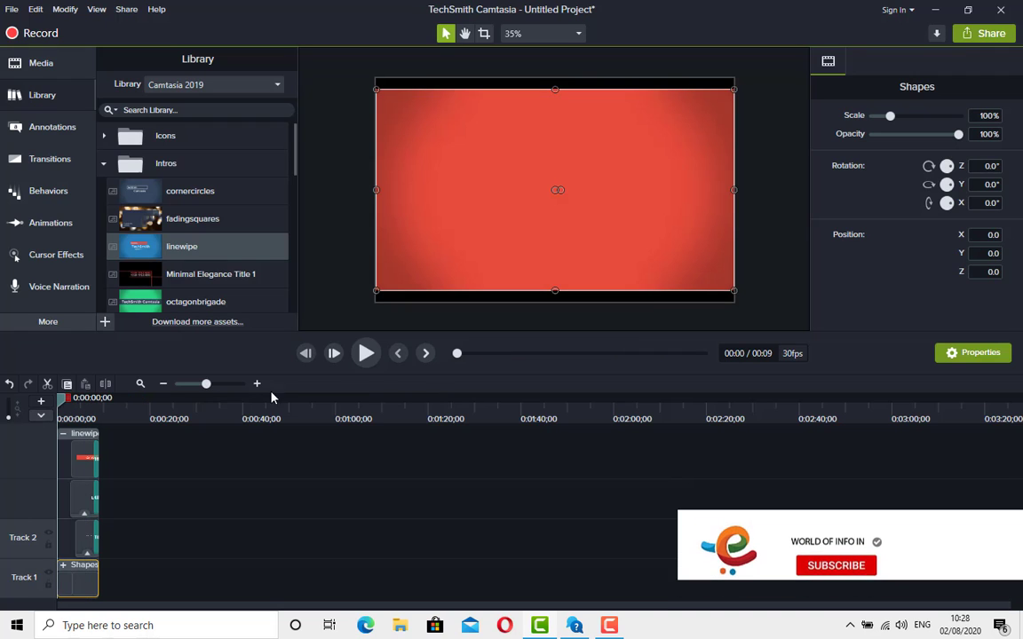
click(365, 353)
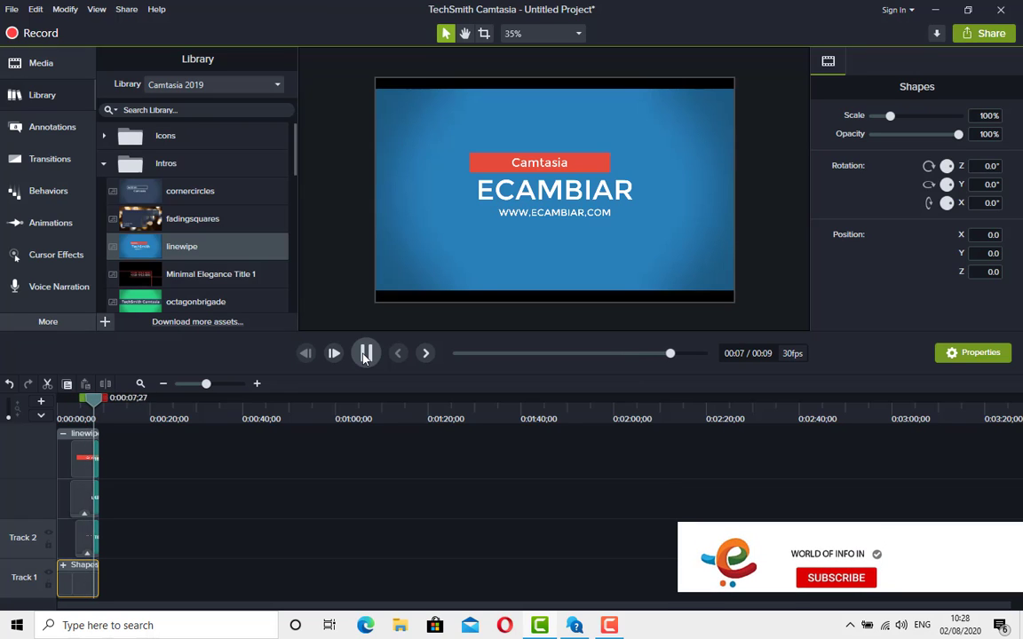
click(364, 353)
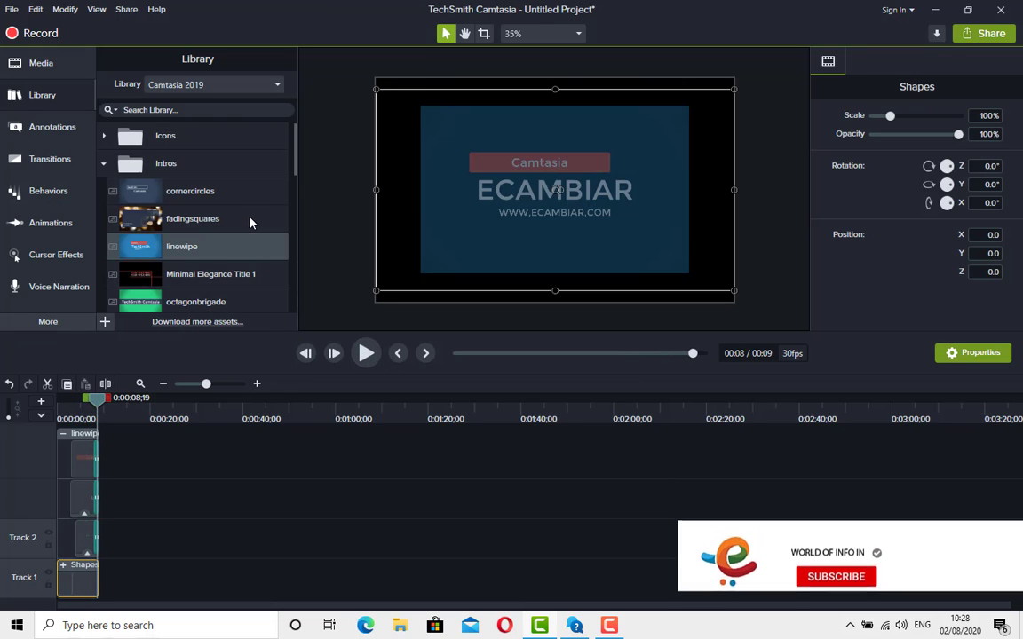
scroll(249, 226, down, 1)
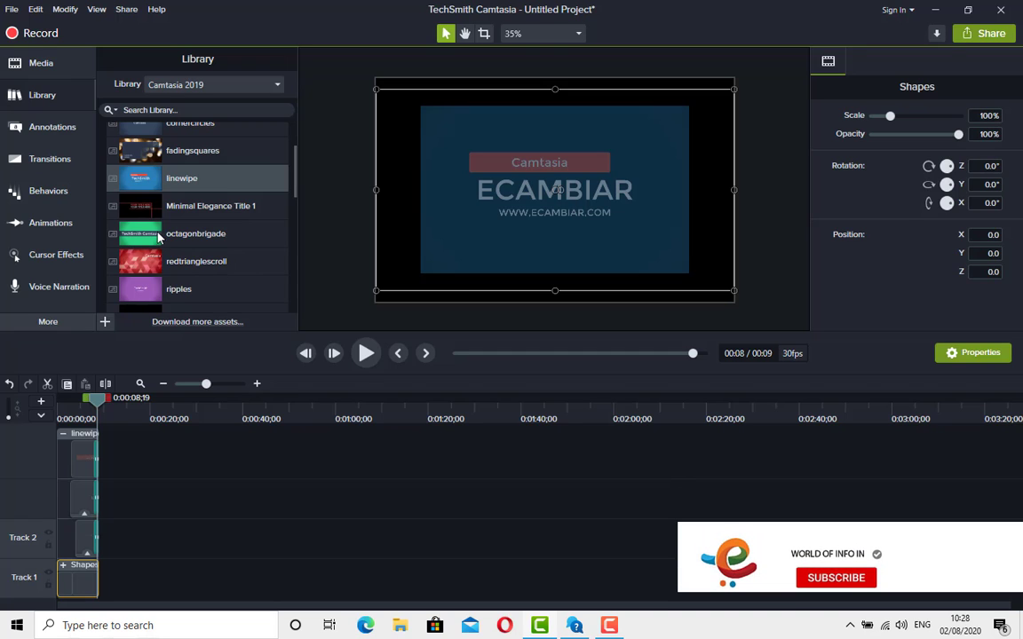
Add the ripples intro from the library to Track 1, leaving a gap after the linewipe clip, and open its group
scroll(150, 235, up, 1)
scroll(144, 233, down, 1)
click(141, 291)
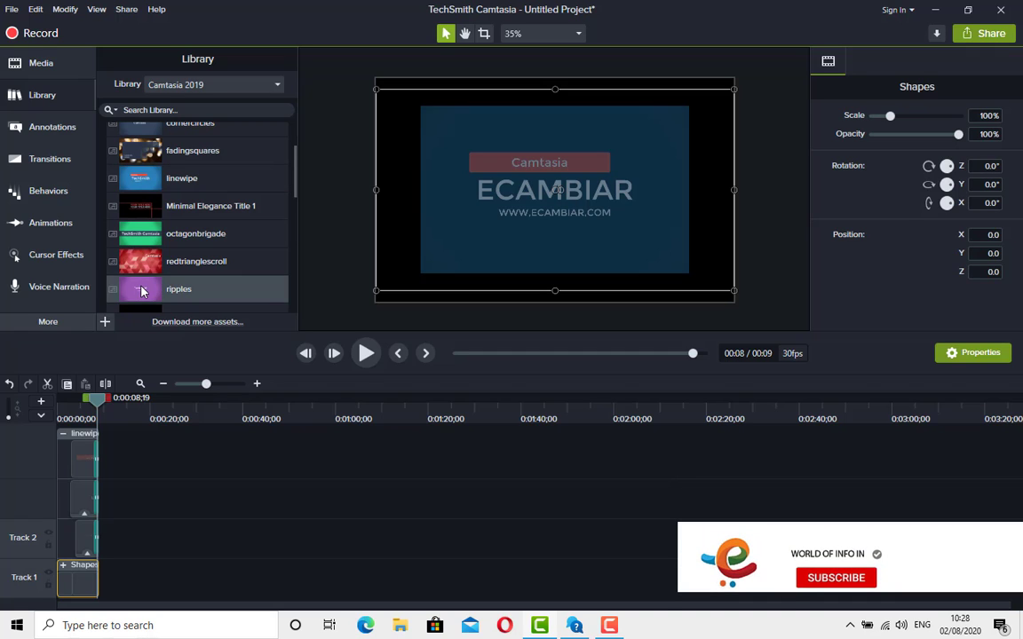
drag(140, 291, 226, 524)
drag(189, 583, 188, 584)
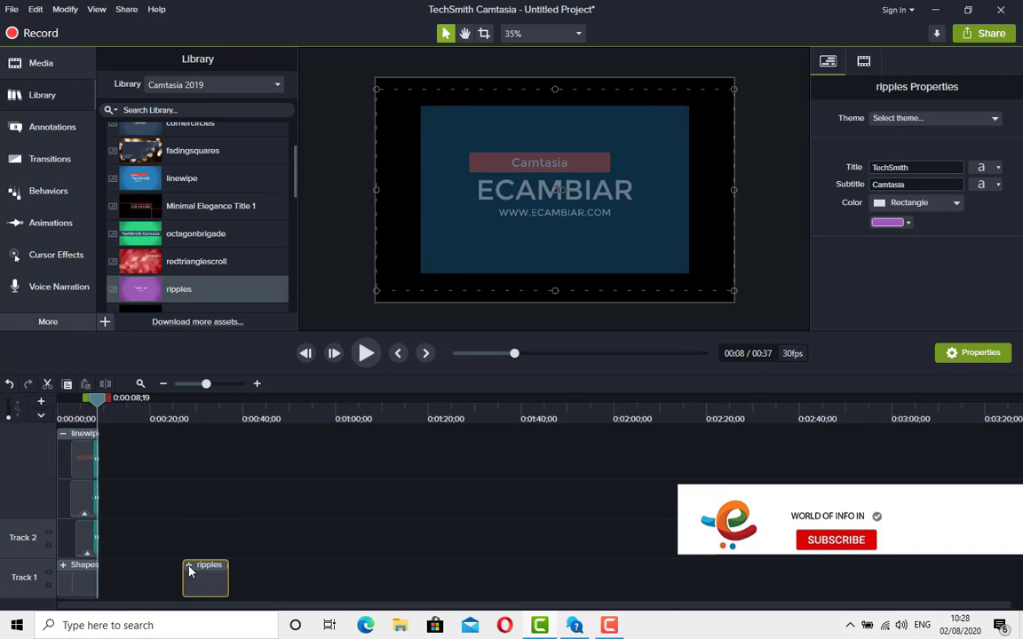
right_click(204, 576)
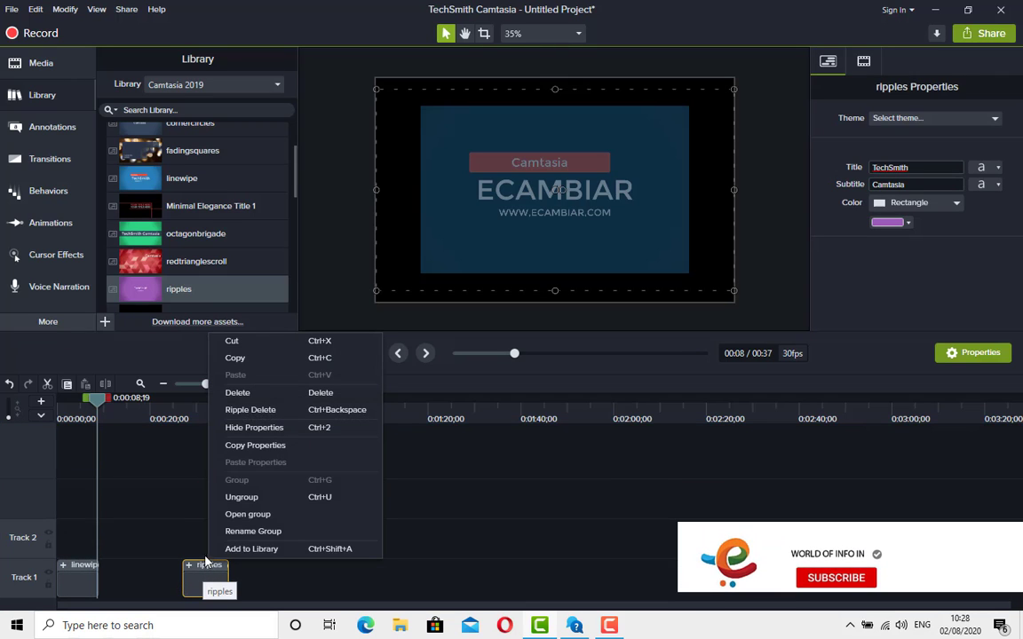
click(238, 514)
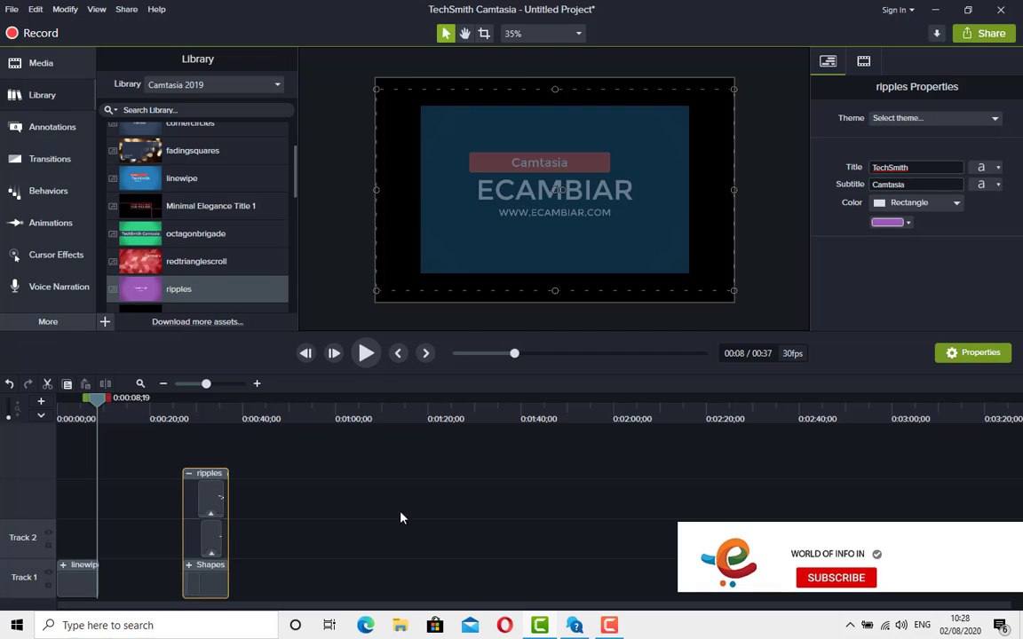
Play the ripples intro from its start and pause where its title and subtitle are on screen
drag(101, 404, 187, 413)
click(364, 354)
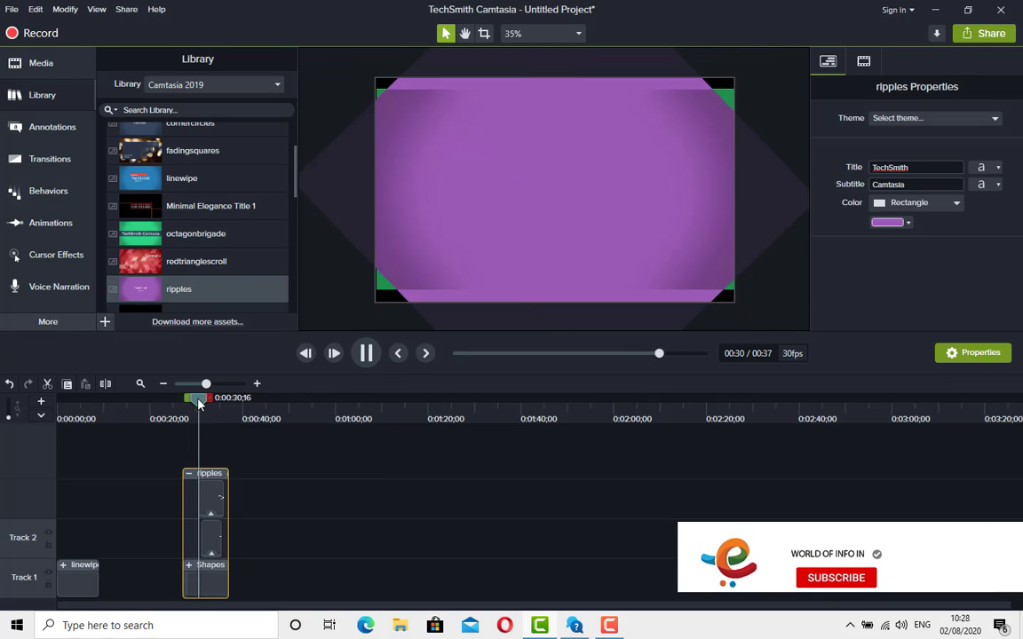
click(365, 354)
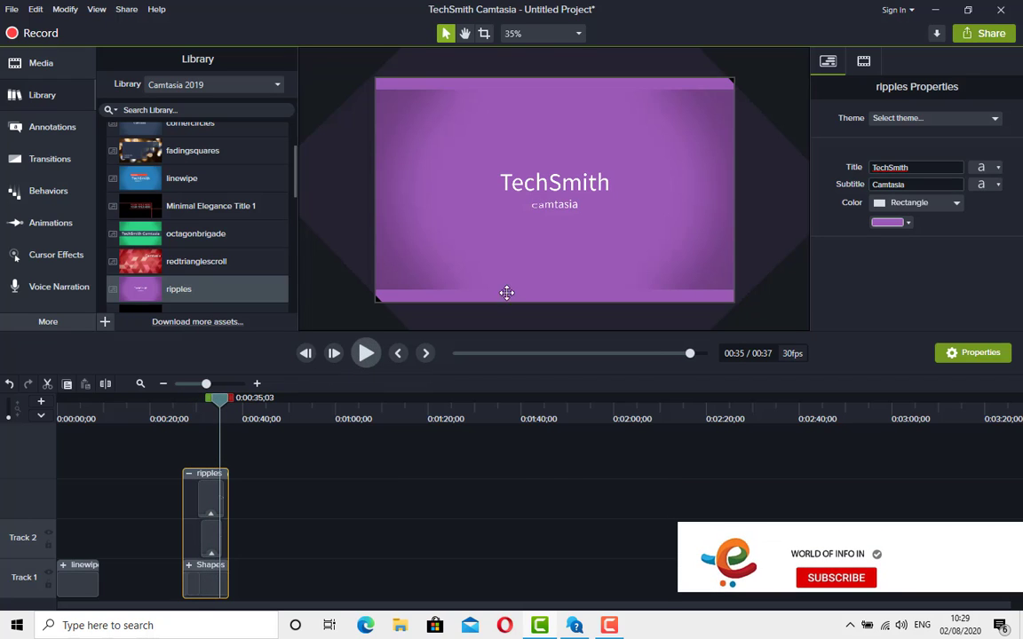
Replace the ripples intro's TechSmith title with the text "ECAMBIAR"
click(210, 503)
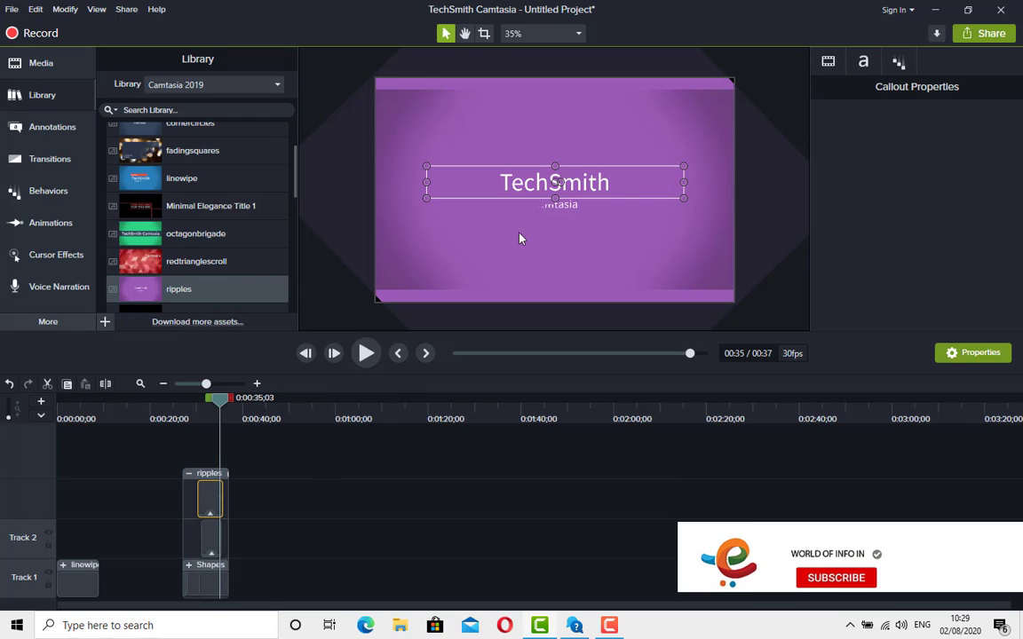
double_click(609, 181)
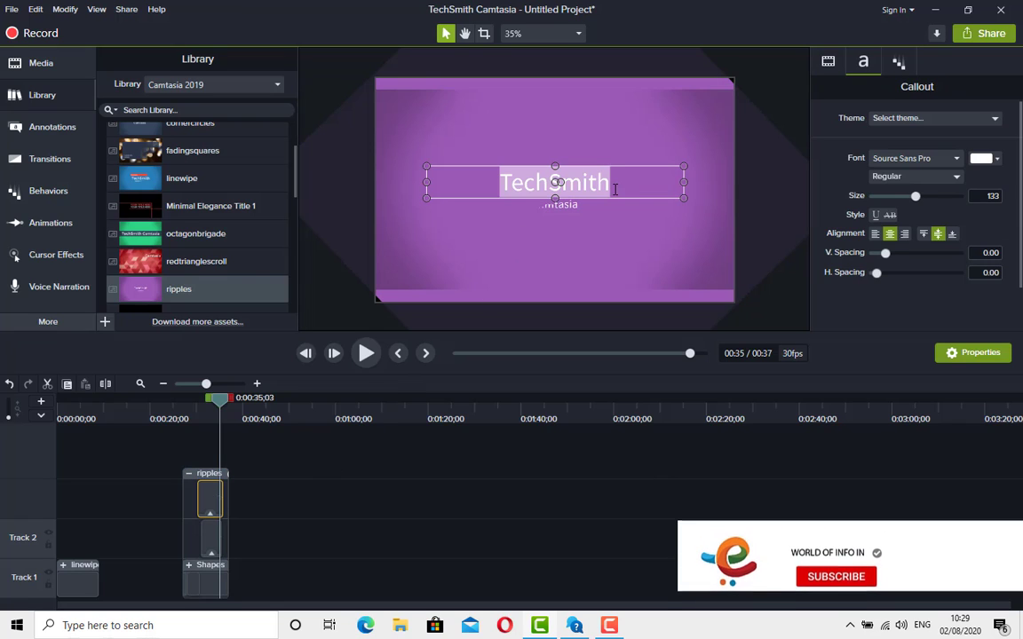
key(BackSpace)
text(E)
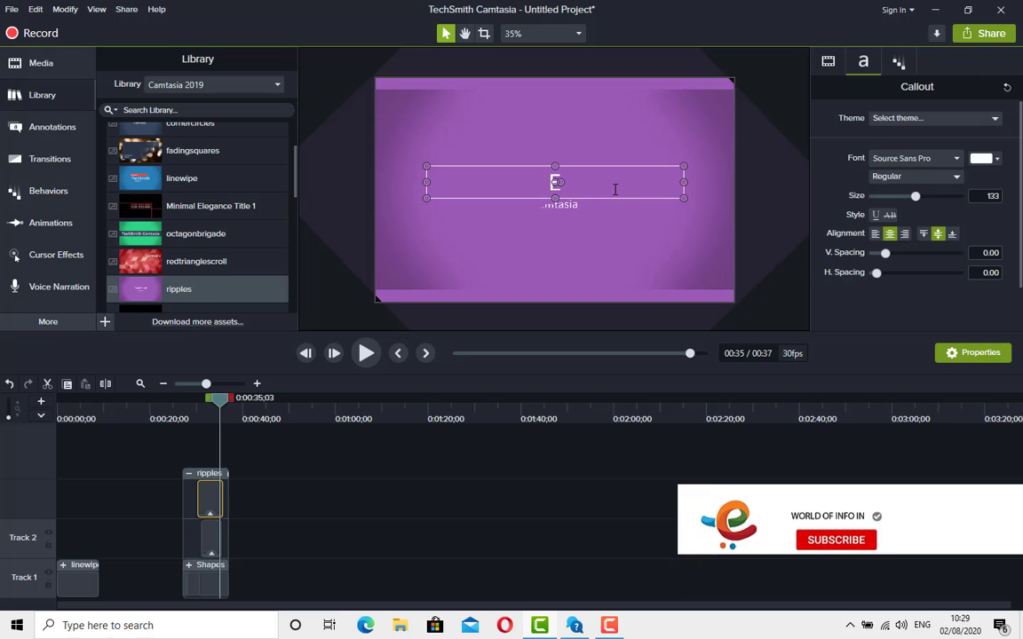
text(CAMBIA)
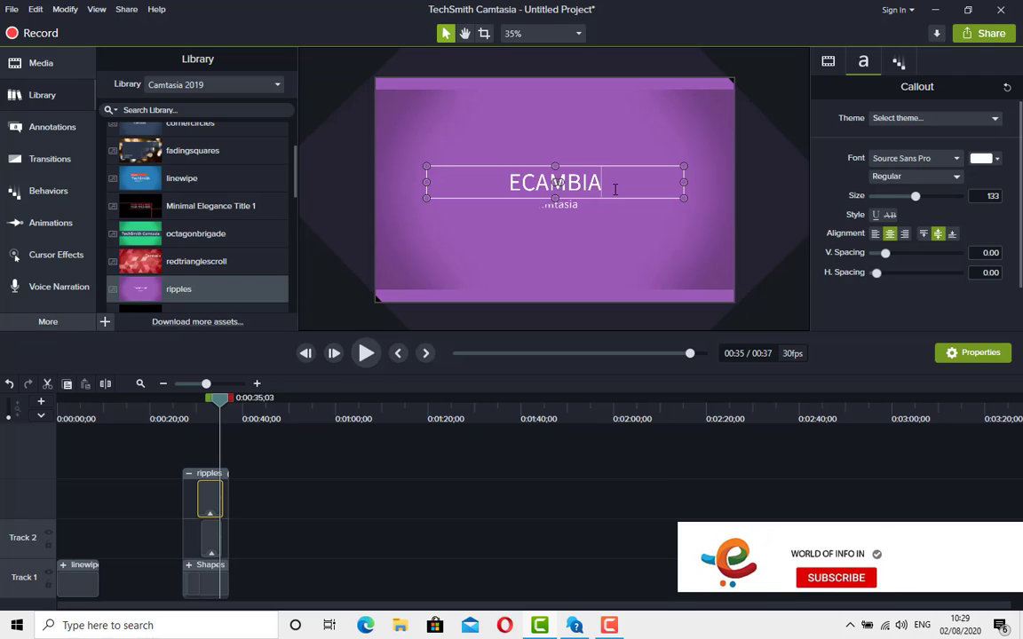
text(R)
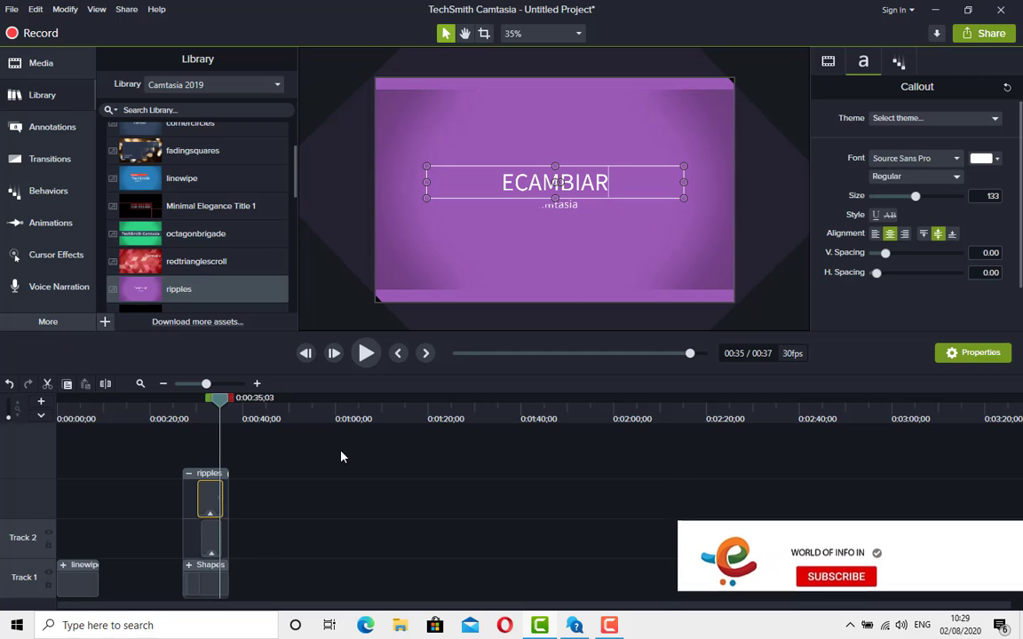
Replace the Camtasia subtitle of the ripples intro with "WORLD OF INFO IN" and play the rest of the clip
click(203, 539)
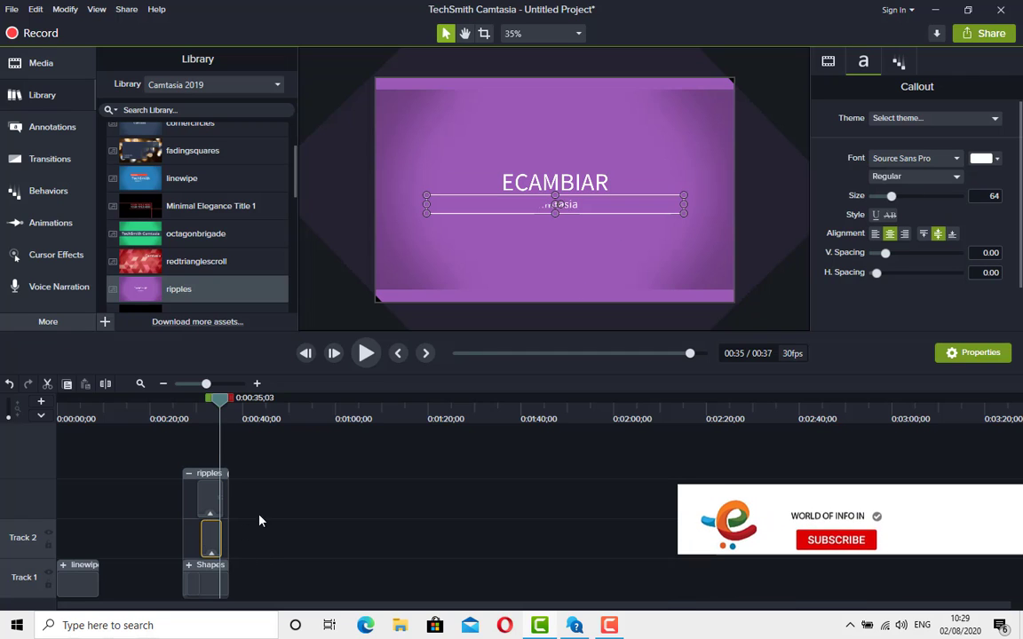
double_click(582, 204)
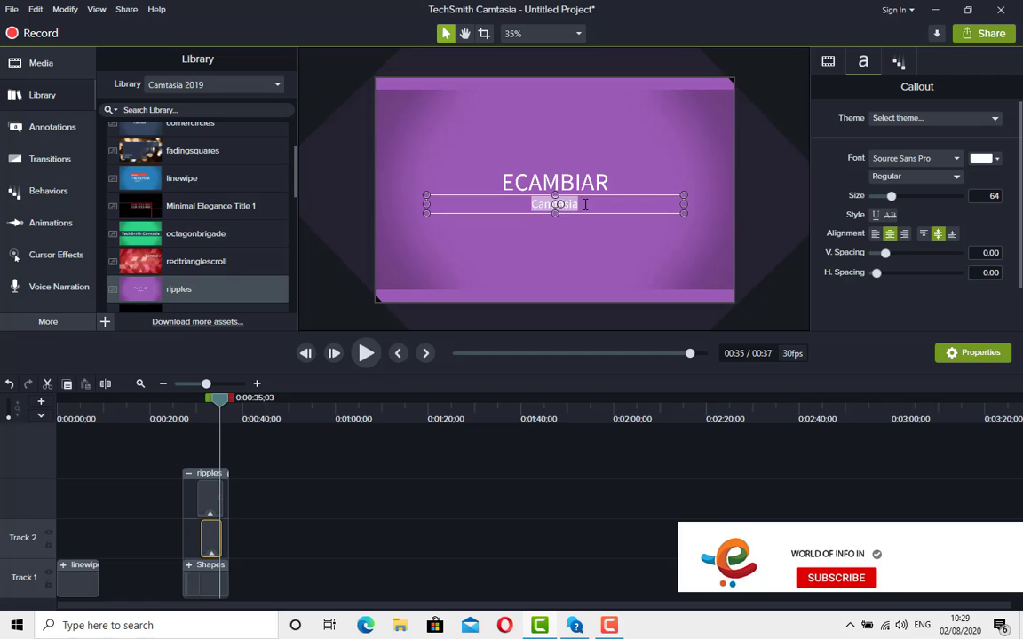
key(BackSpace)
text(WOR)
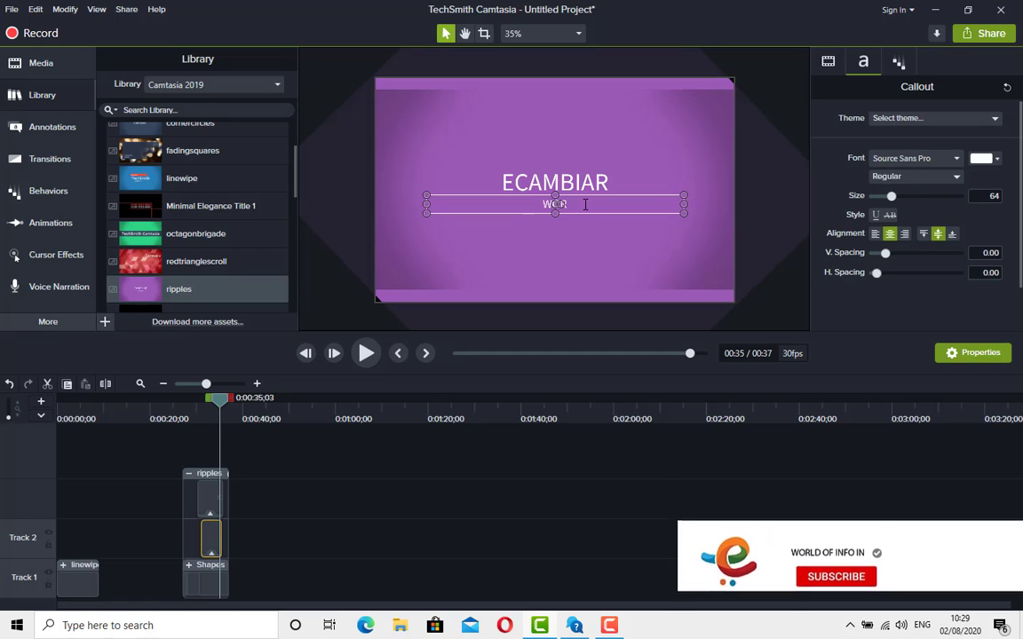
text(LD)
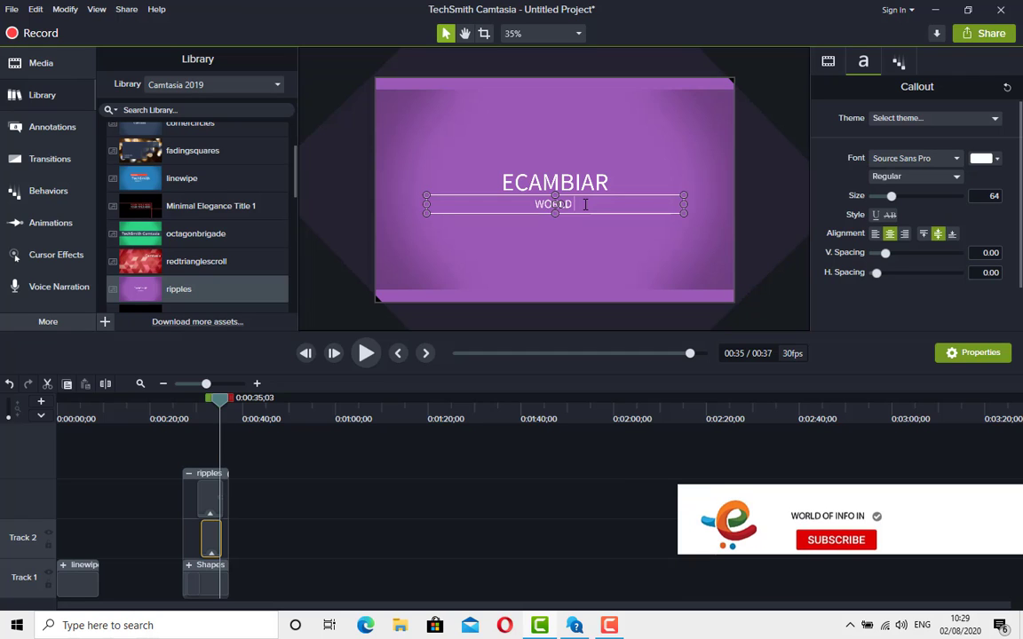
text( OF )
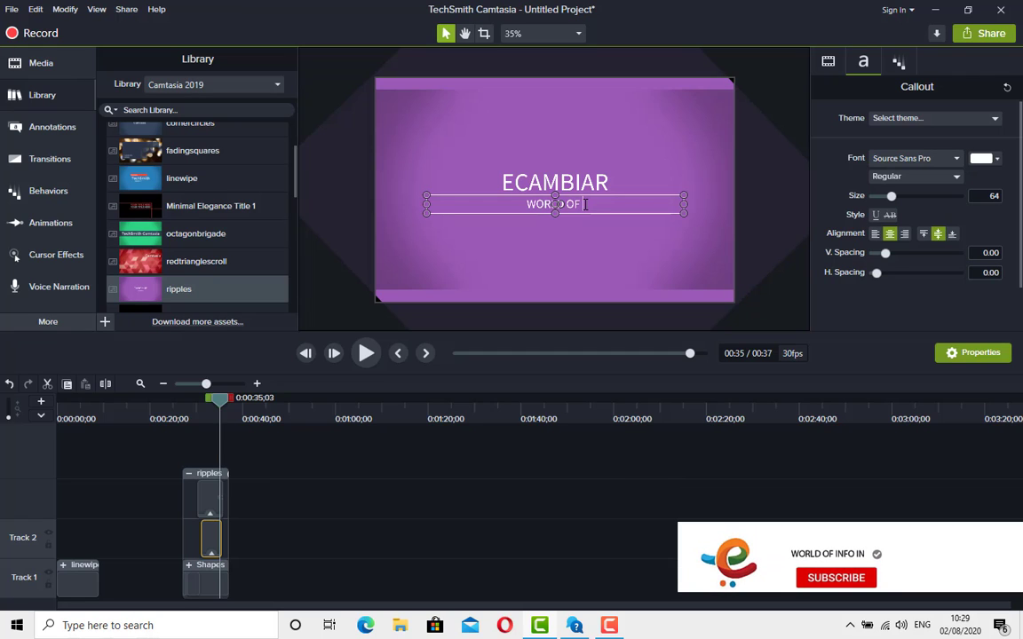
text(INFO IN)
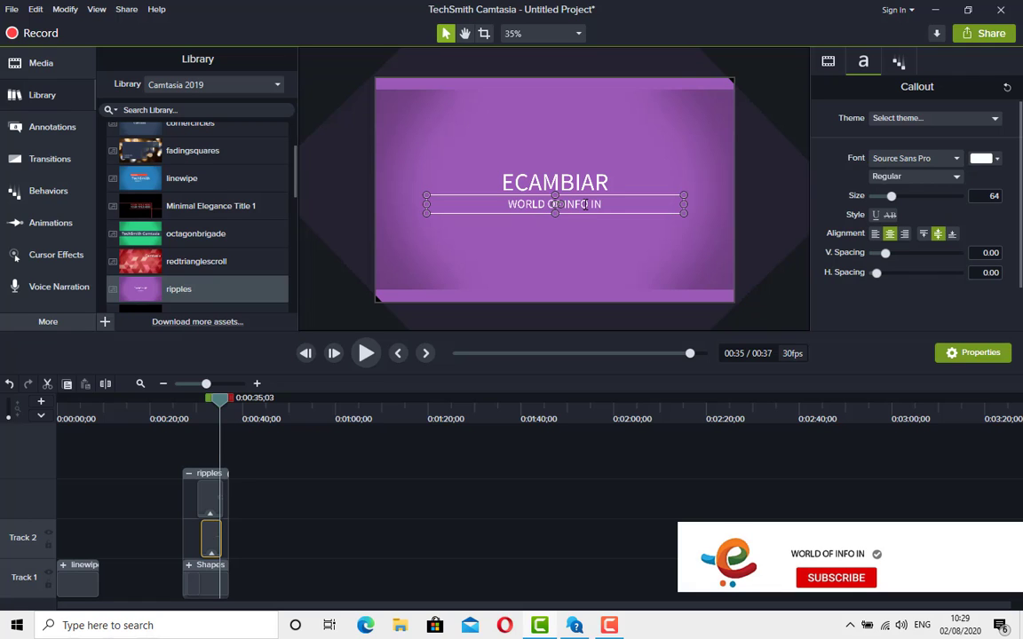
click(363, 360)
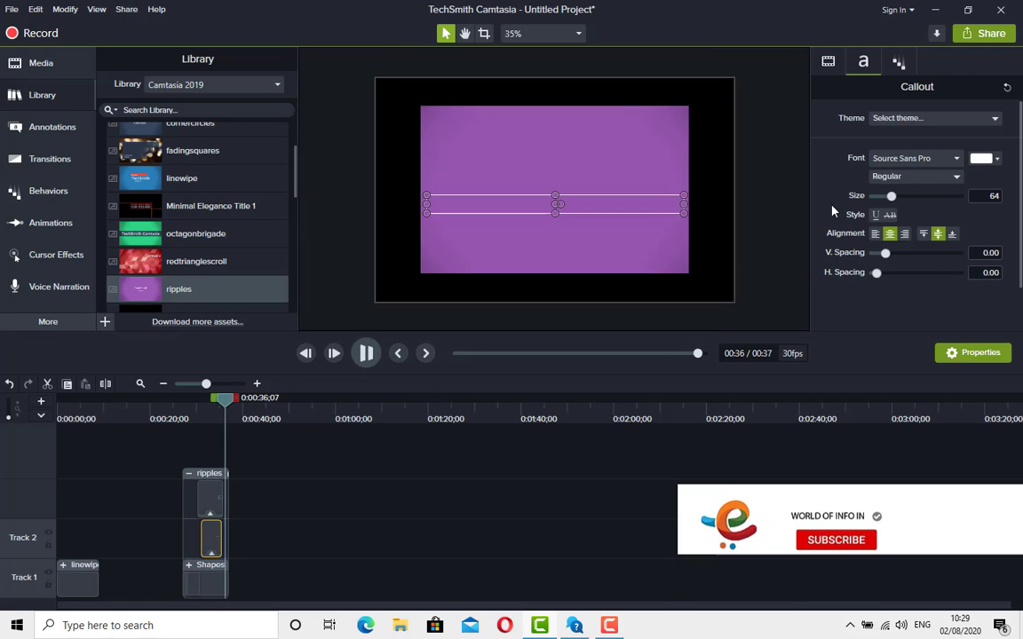